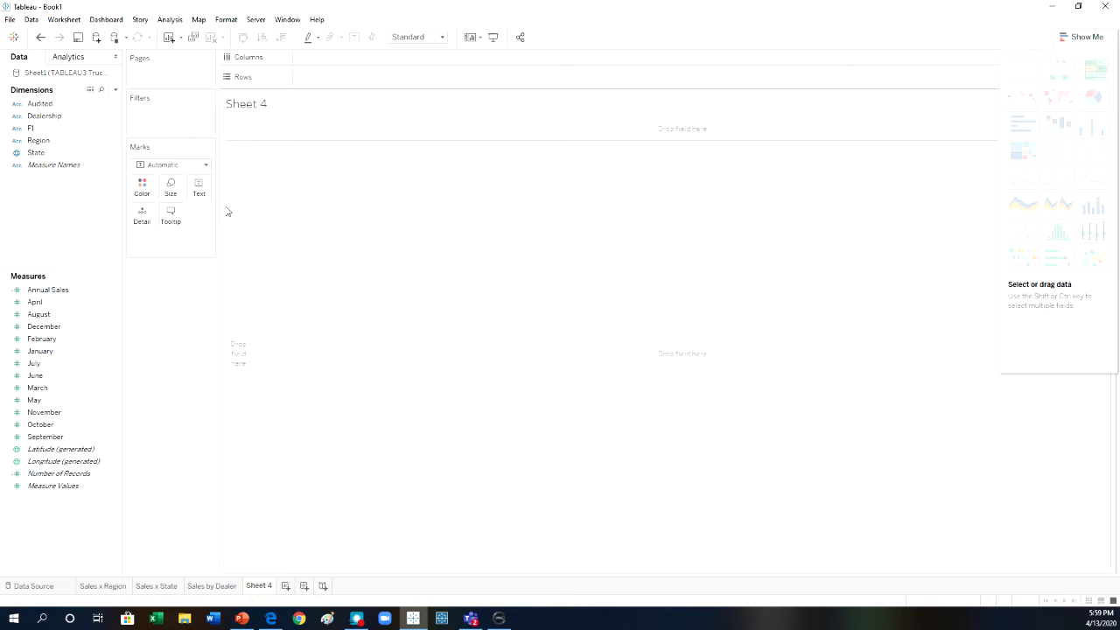
Lay out Sheet 4 as a table with Audited in the columns and State in the rows.
{"action": "left_click", "coordinate": [42, 107]}
{"action": "left_click_drag", "start_coordinate": [42, 112], "coordinate": [321, 59]}
{"action": "left_click", "coordinate": [87, 152]}
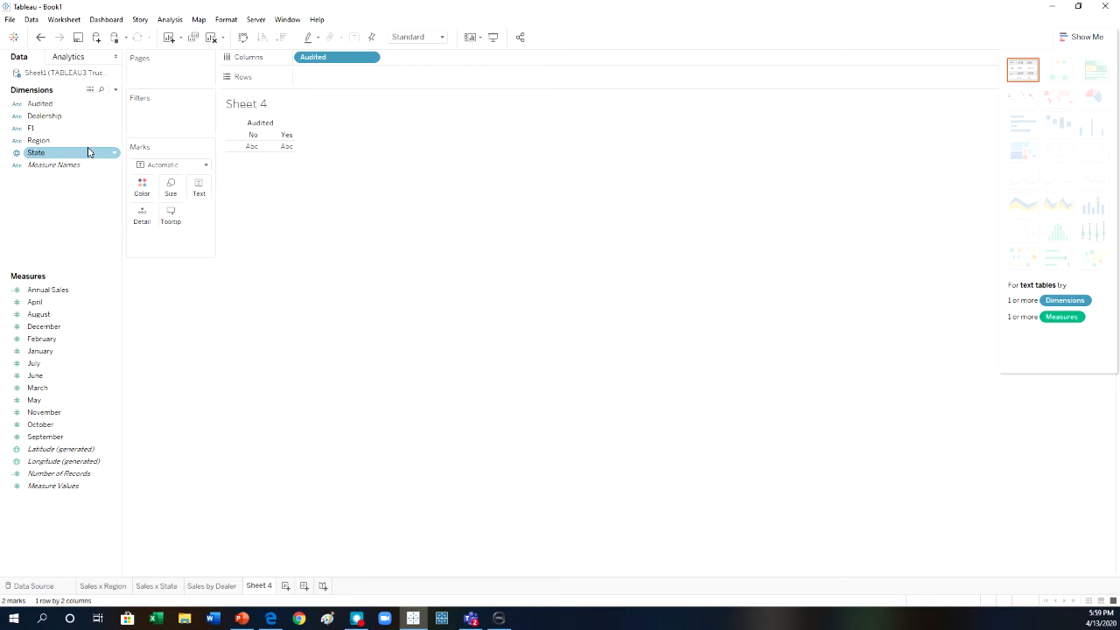
{"action": "left_click_drag", "start_coordinate": [26, 289], "coordinate": [131, 235]}
{"action": "left_click_drag", "start_coordinate": [36, 153], "coordinate": [317, 85]}
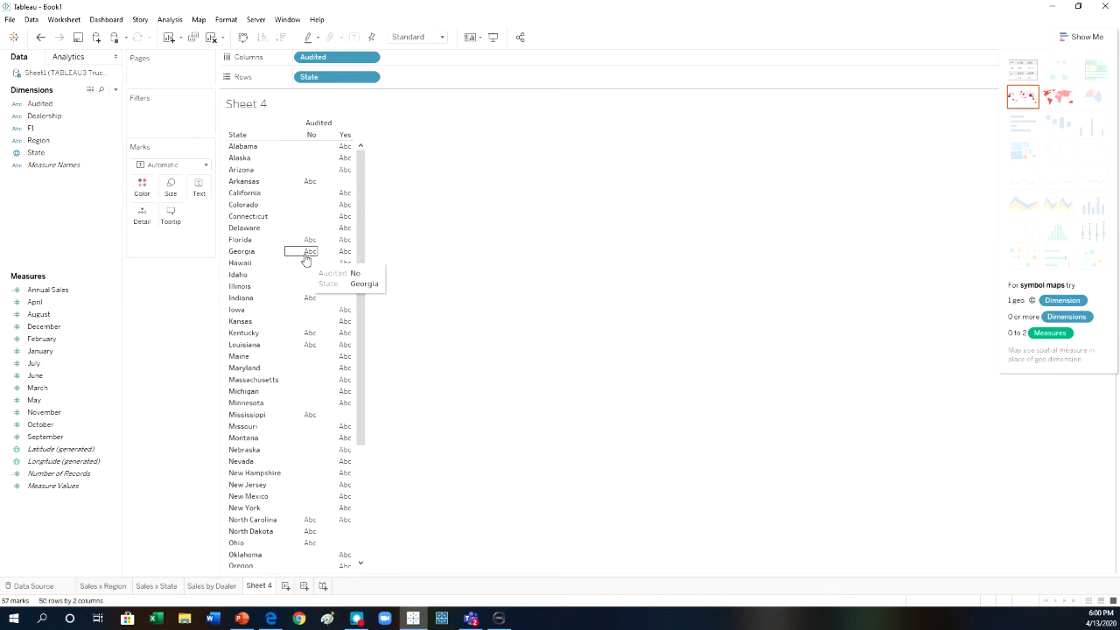
Place Region ahead of State in the rows and show Audited as the table's text marks.
{"action": "left_click_drag", "start_coordinate": [39, 141], "coordinate": [428, 80]}
{"action": "left_click_drag", "start_coordinate": [340, 80], "coordinate": [518, 83]}
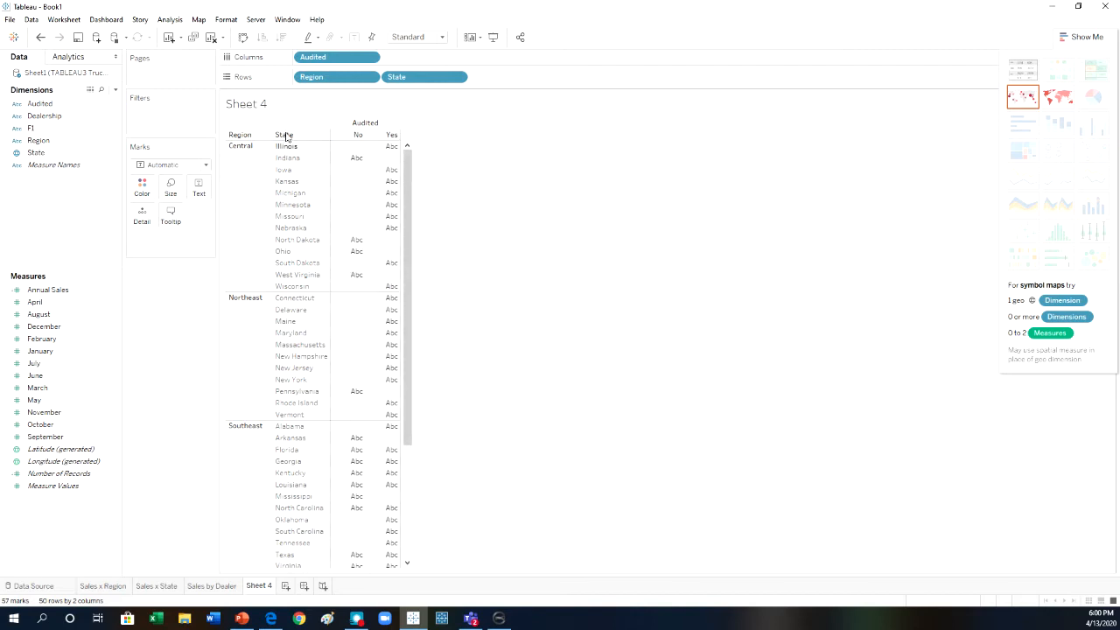
{"action": "left_click_drag", "start_coordinate": [40, 103], "coordinate": [196, 189]}
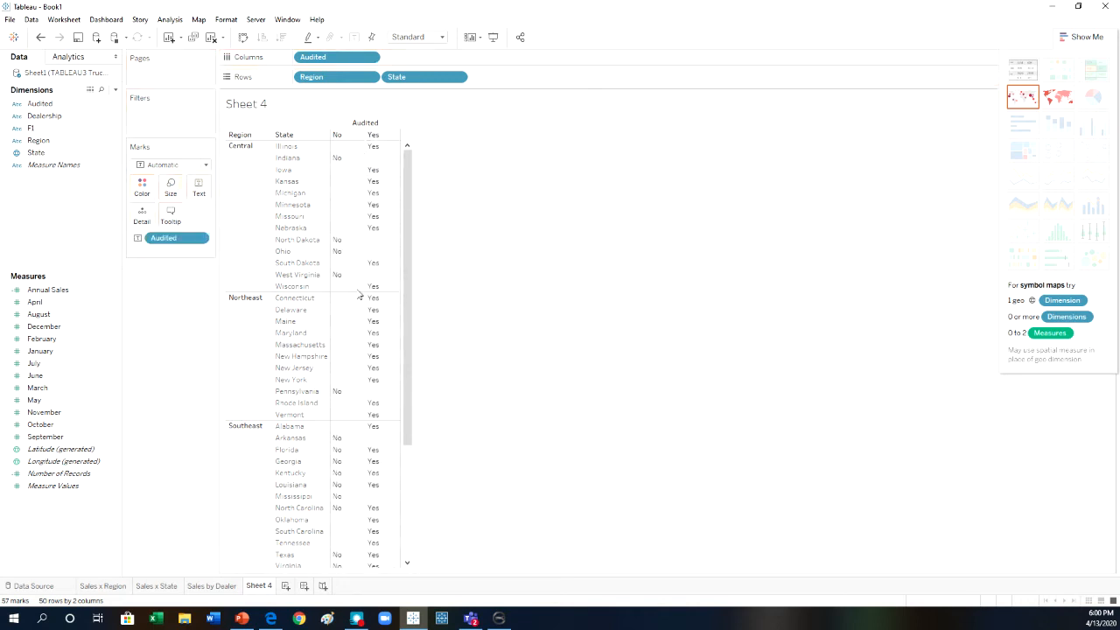
{"action": "mouse_move", "coordinate": [349, 165]}
Rename Sheet 4 as State Audits.
{"action": "right_click", "coordinate": [268, 592]}
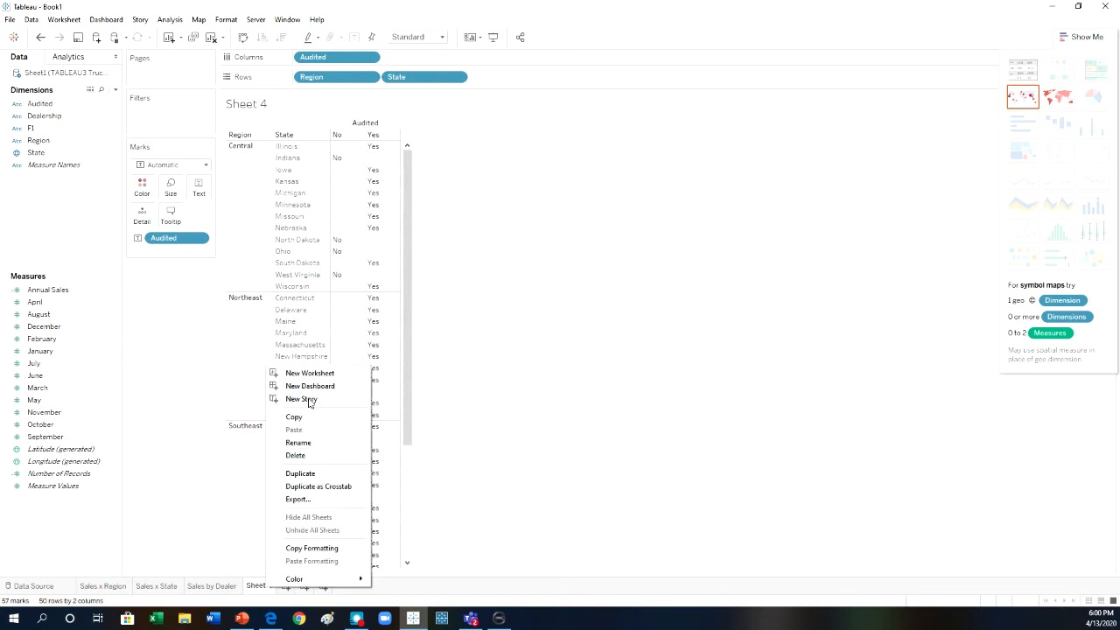
{"action": "left_click", "coordinate": [298, 442]}
{"action": "type", "text": "St"}
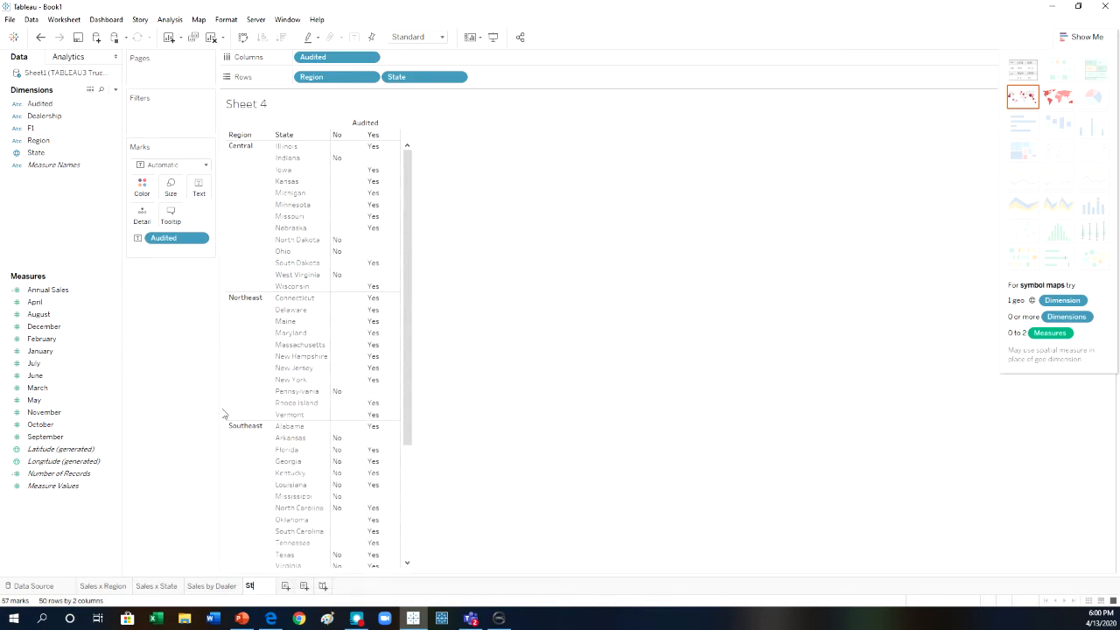
{"action": "type", "text": "ate Audits"}
{"action": "key", "text": "Return"}
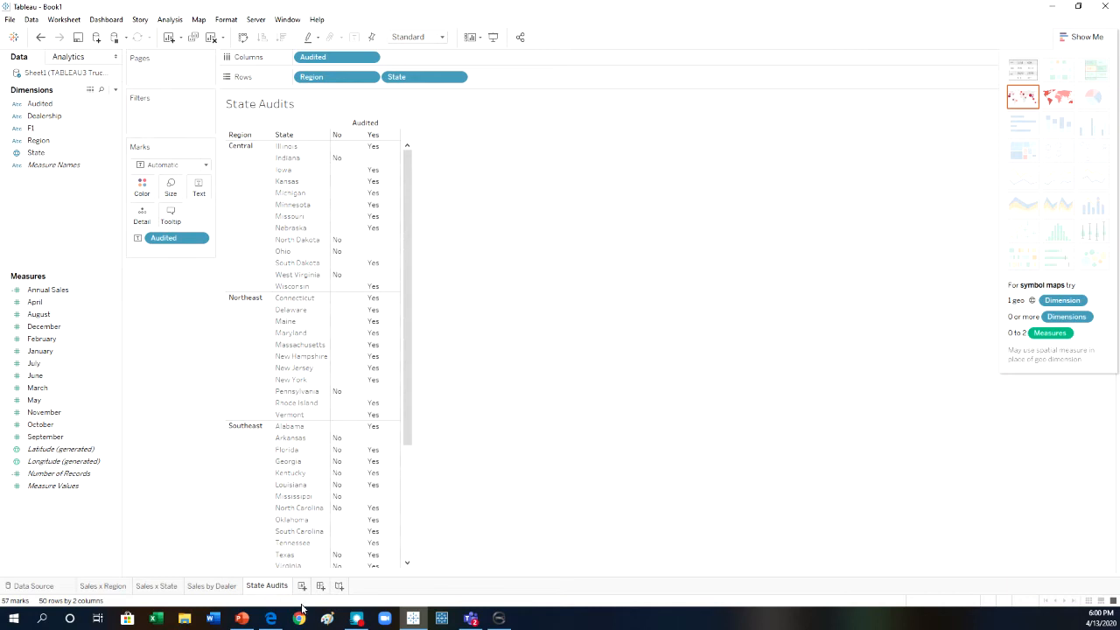
Add a new worksheet and name it Dealer Audits.
{"action": "left_click", "coordinate": [303, 587]}
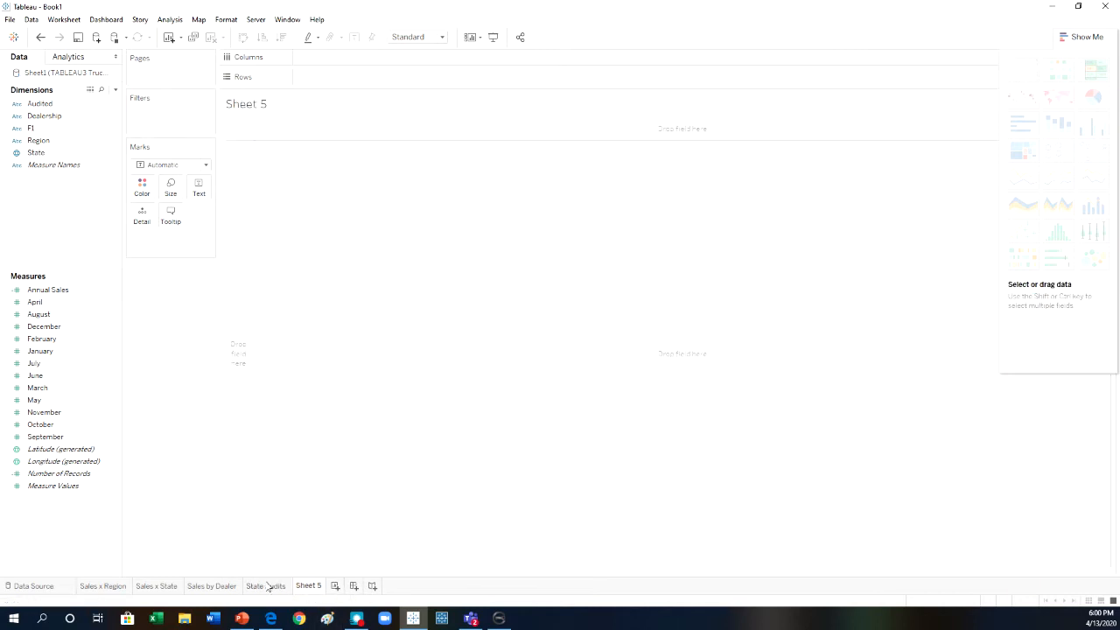
{"action": "right_click", "coordinate": [309, 585]}
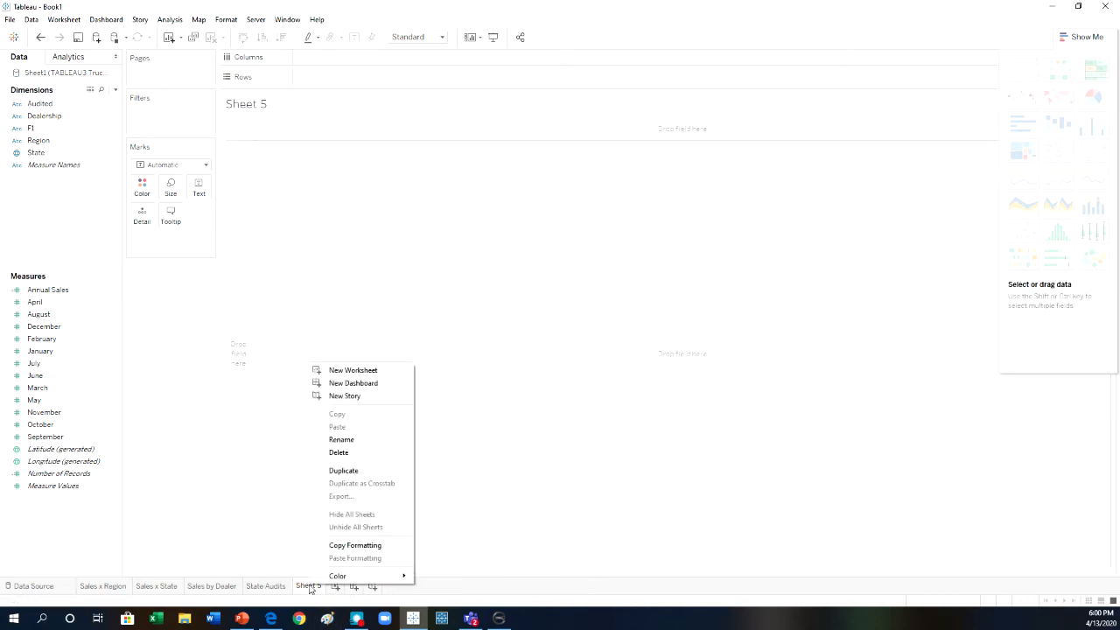
{"action": "left_click", "coordinate": [341, 440]}
{"action": "type", "text": "De"}
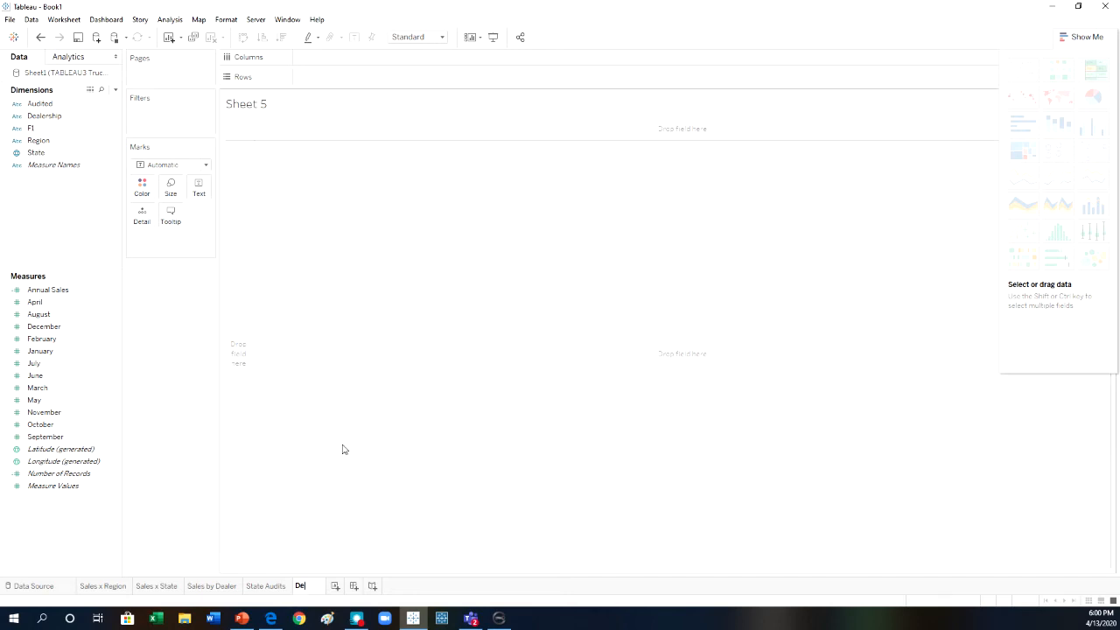
{"action": "type", "text": "aler Audits"}
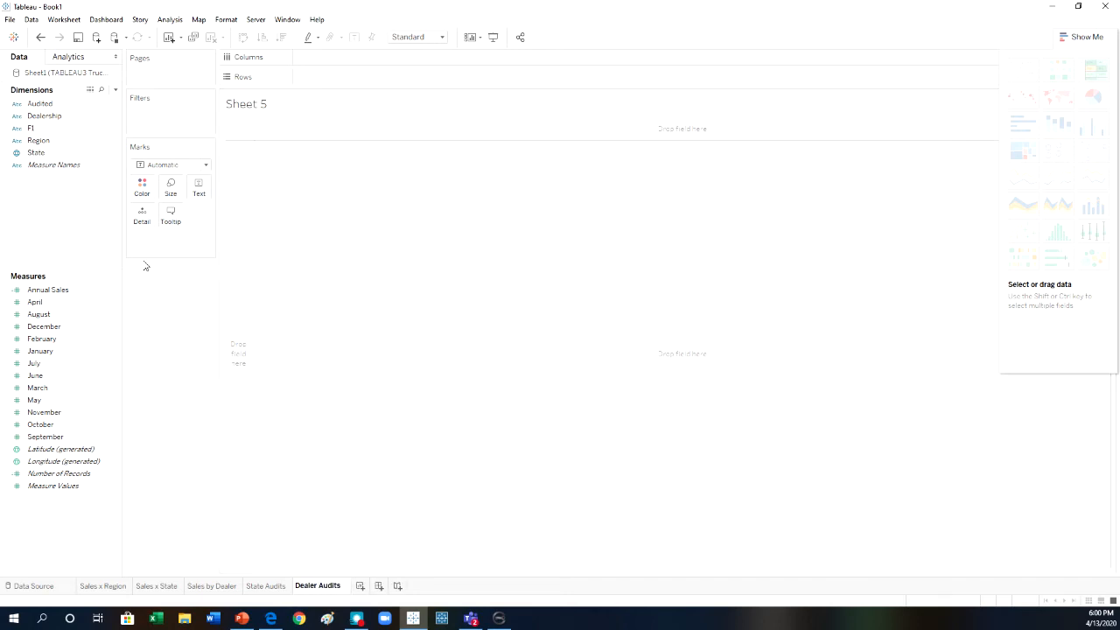
Build the Dealer Audits table with Audited as columns and text marks, and State followed by Dealership in the rows.
{"action": "left_click", "coordinate": [40, 103]}
{"action": "left_click_drag", "start_coordinate": [40, 104], "coordinate": [336, 57]}
{"action": "left_click_drag", "start_coordinate": [39, 103], "coordinate": [199, 187]}
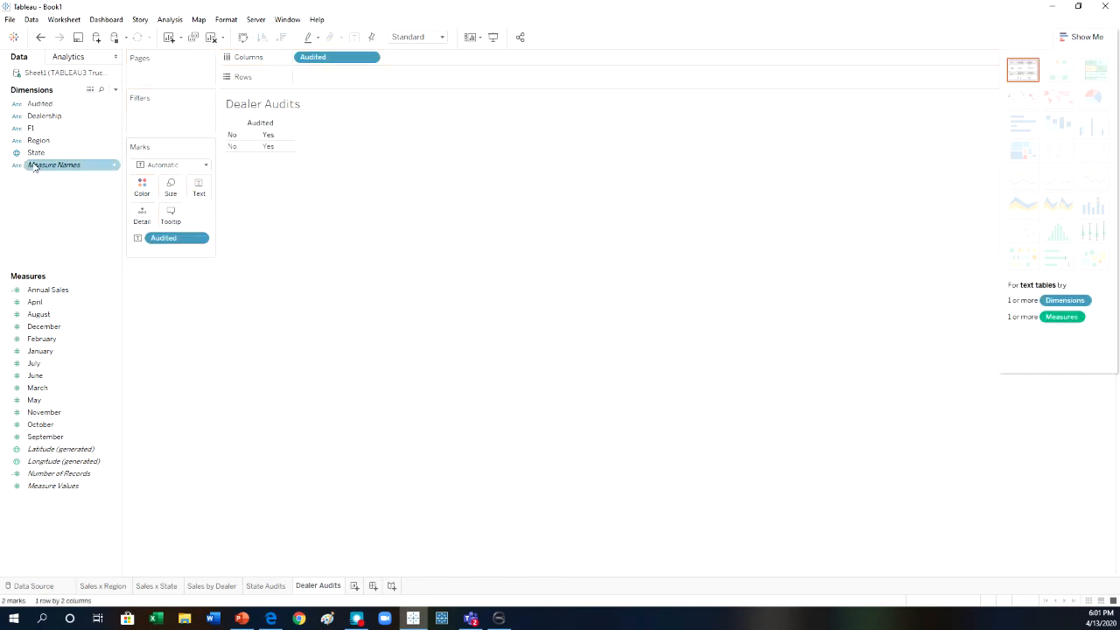
{"action": "left_click_drag", "start_coordinate": [44, 115], "coordinate": [328, 83]}
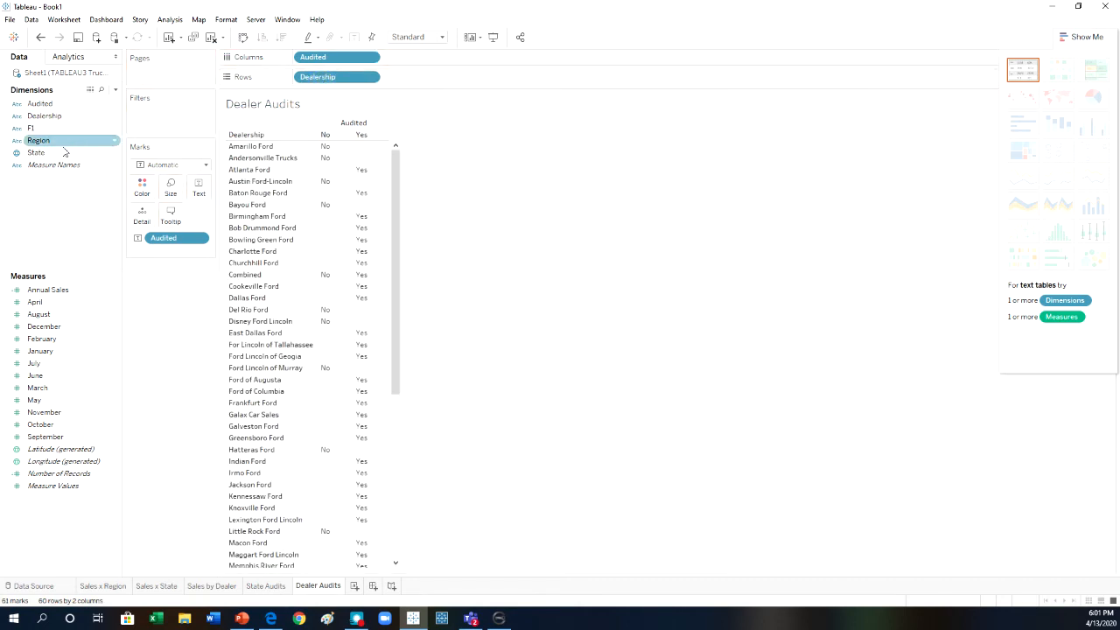
{"action": "left_click_drag", "start_coordinate": [39, 152], "coordinate": [416, 77]}
{"action": "left_click_drag", "start_coordinate": [346, 83], "coordinate": [520, 81]}
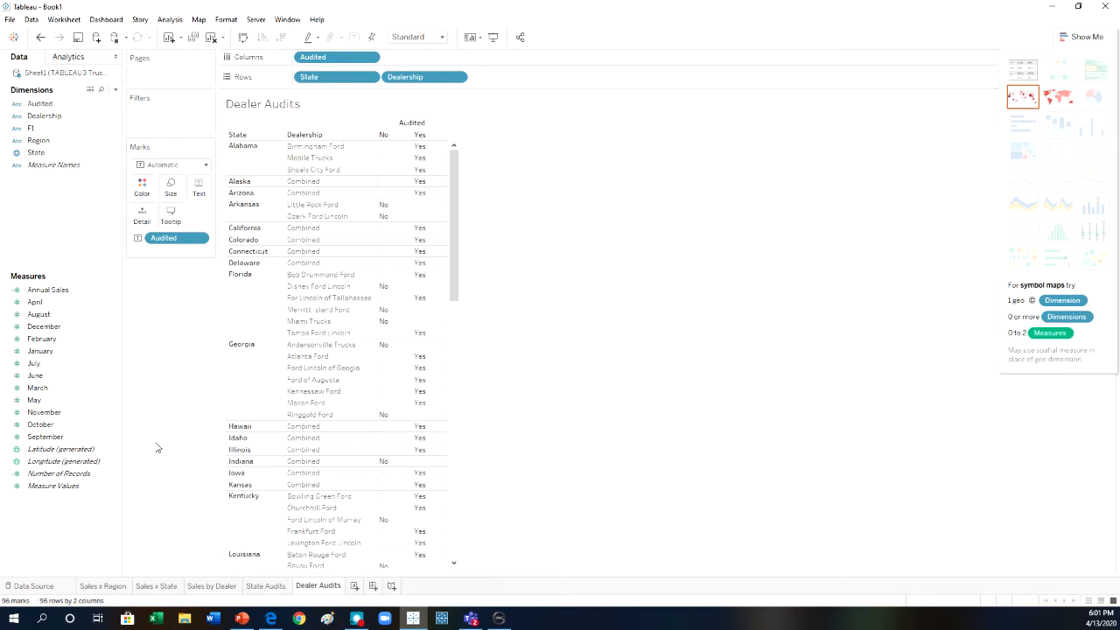
Add a worksheet filter action with only Sales x Region as the source sheet and State Audits as the target sheet.
{"action": "left_click", "coordinate": [73, 20]}
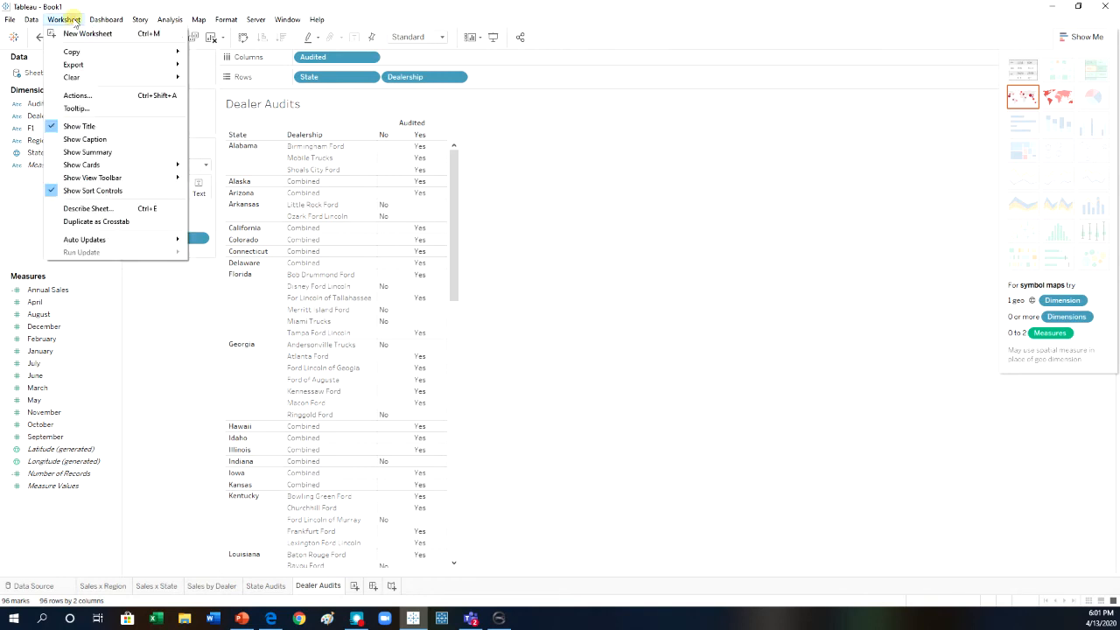
{"action": "left_click", "coordinate": [89, 96]}
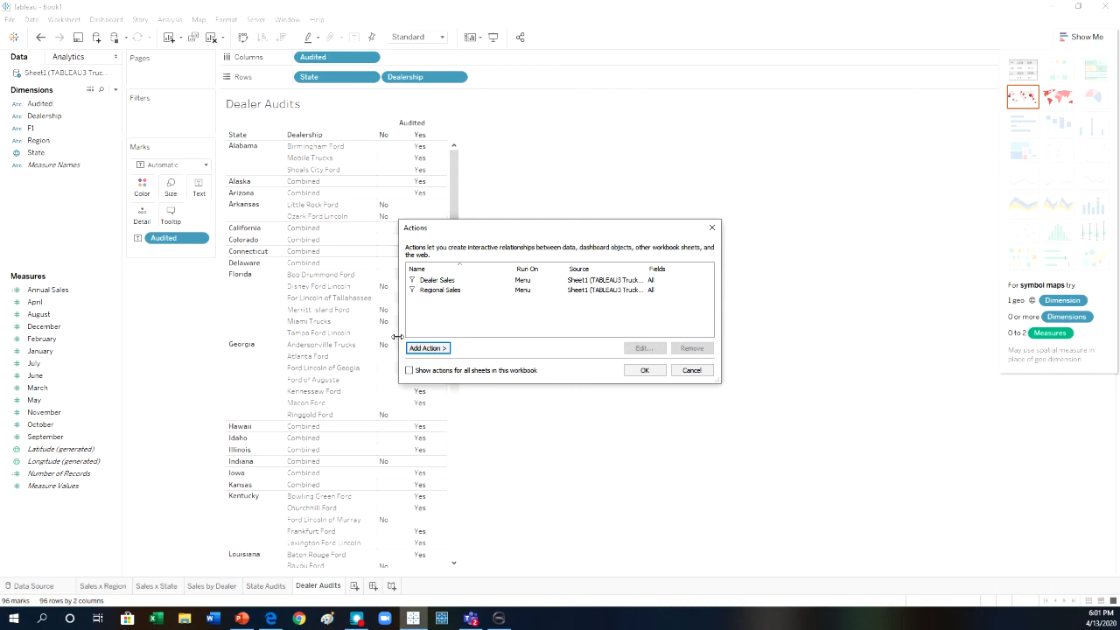
{"action": "left_click", "coordinate": [429, 349]}
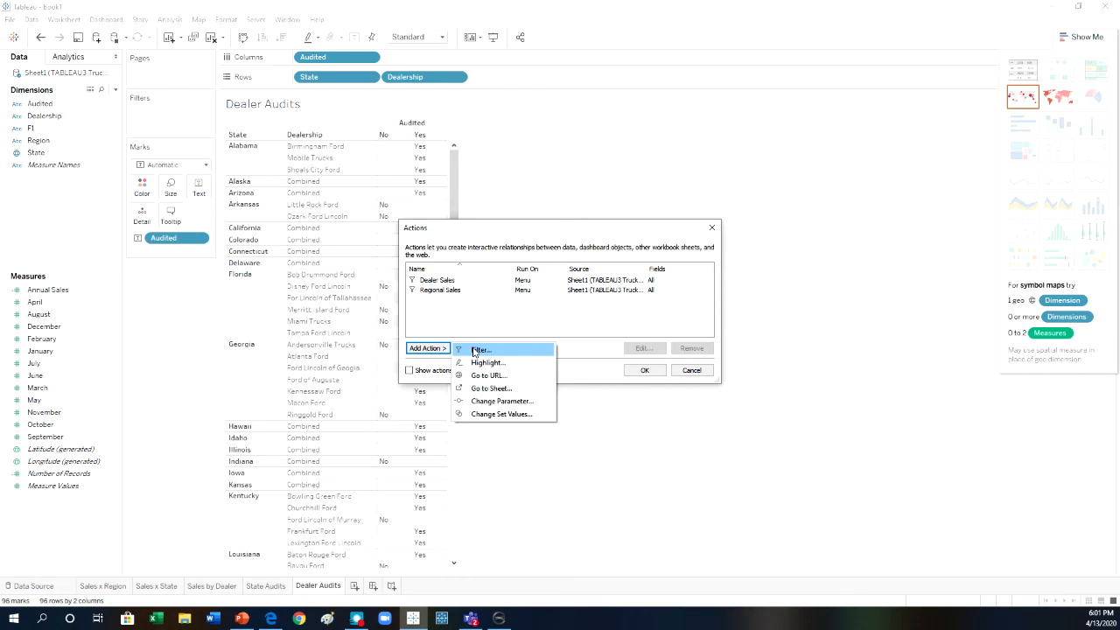
{"action": "left_click", "coordinate": [474, 351]}
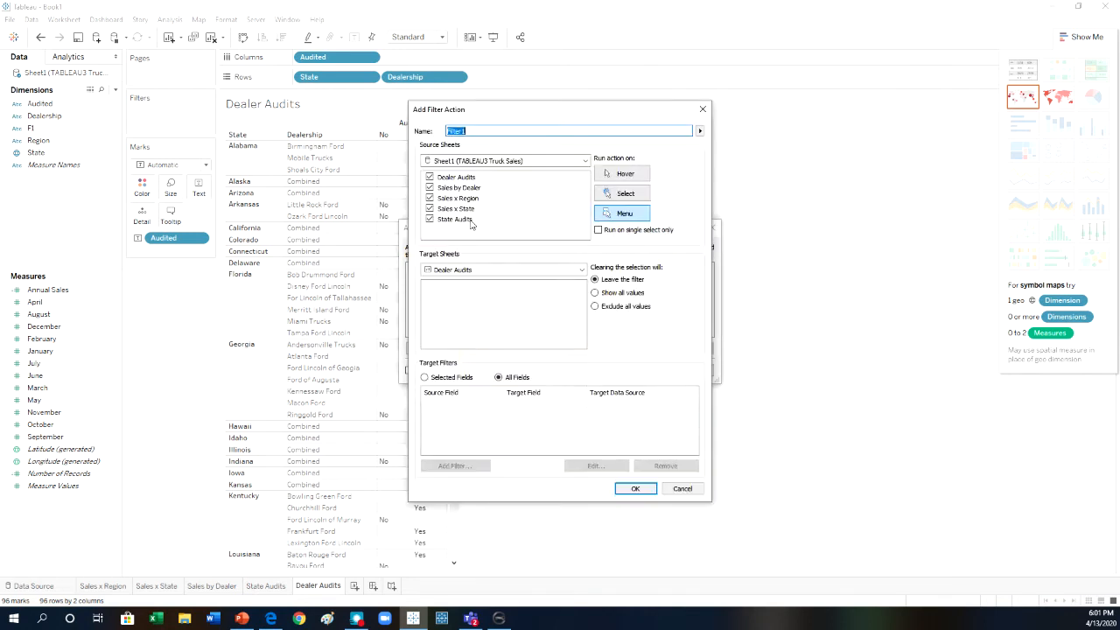
{"action": "left_click", "coordinate": [429, 209]}
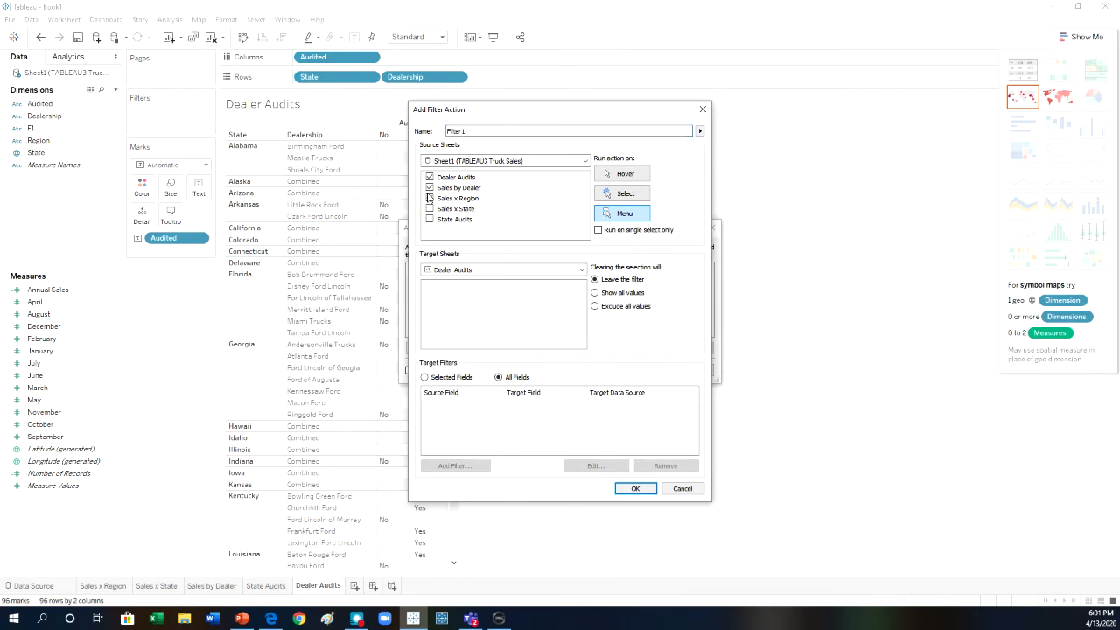
{"action": "left_click", "coordinate": [430, 188]}
{"action": "left_click", "coordinate": [430, 178]}
{"action": "left_click", "coordinate": [474, 270]}
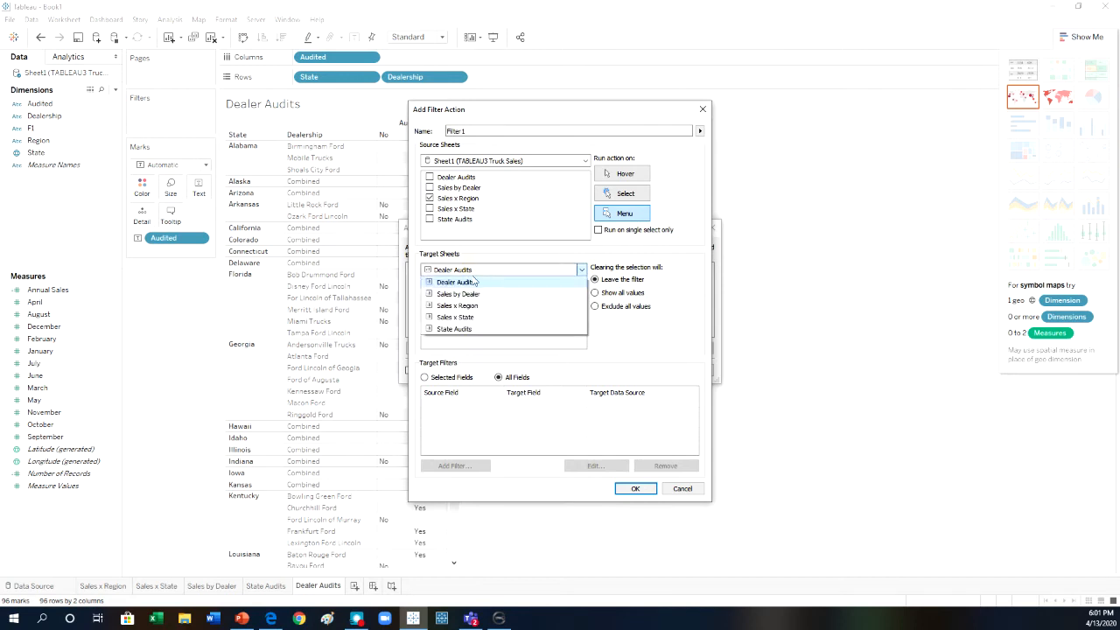
{"action": "left_click", "coordinate": [471, 329]}
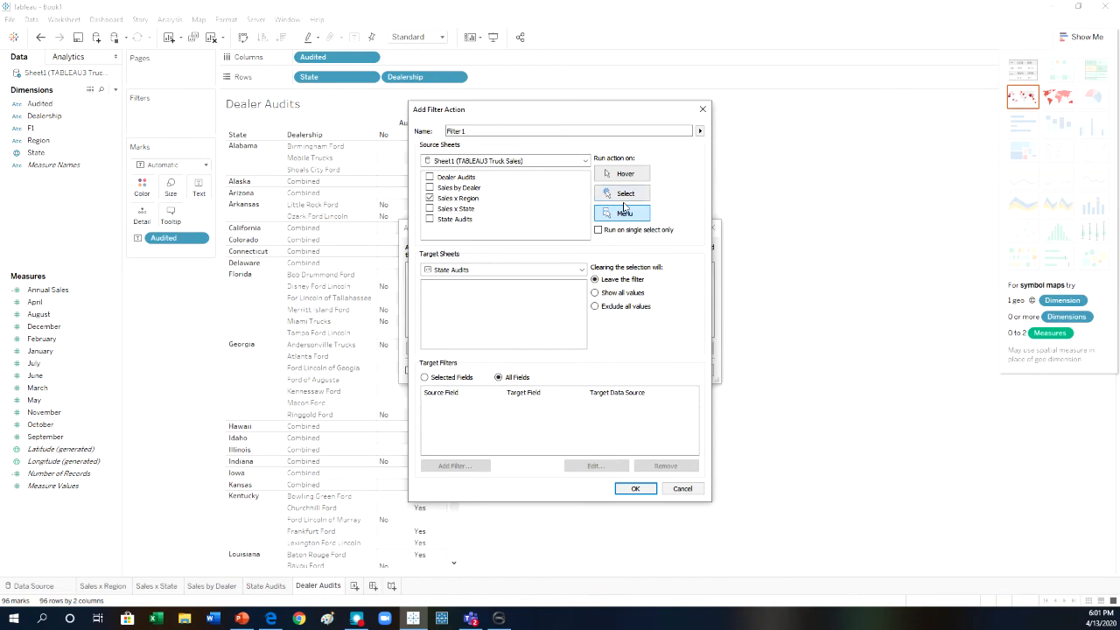
{"action": "left_click", "coordinate": [639, 495]}
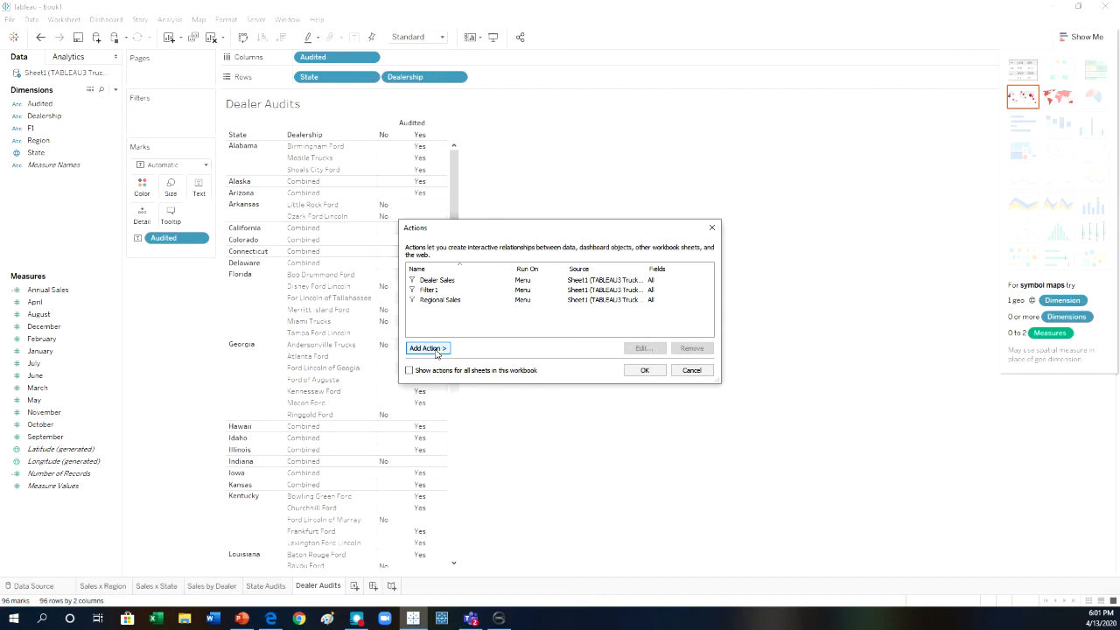
Rename the Filter1 action as State Audits.
{"action": "left_click", "coordinate": [442, 290]}
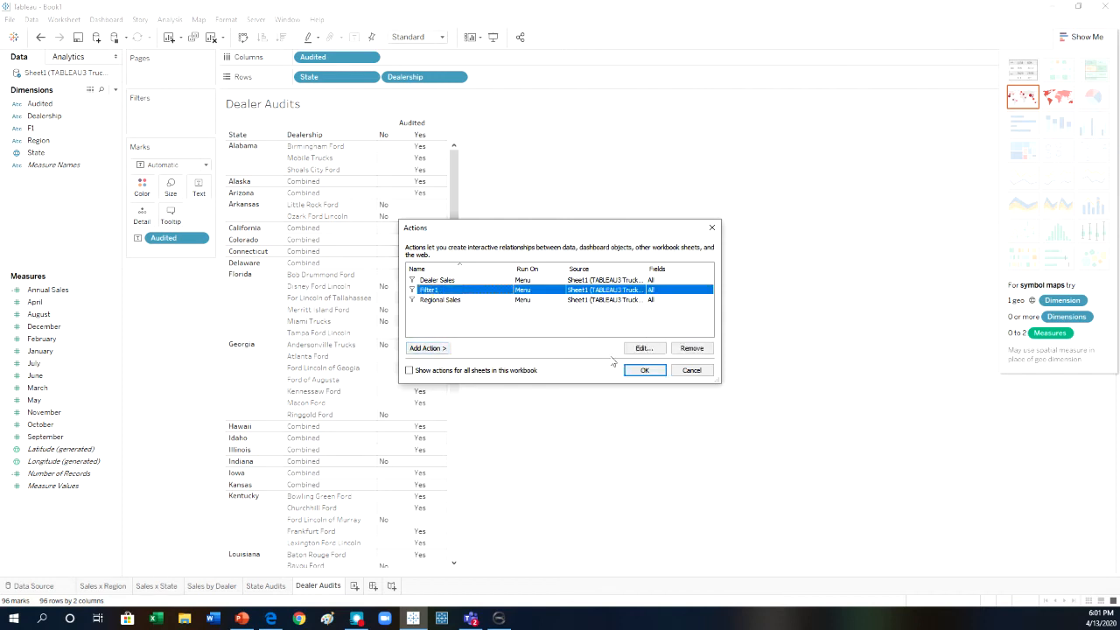
{"action": "left_click", "coordinate": [644, 348]}
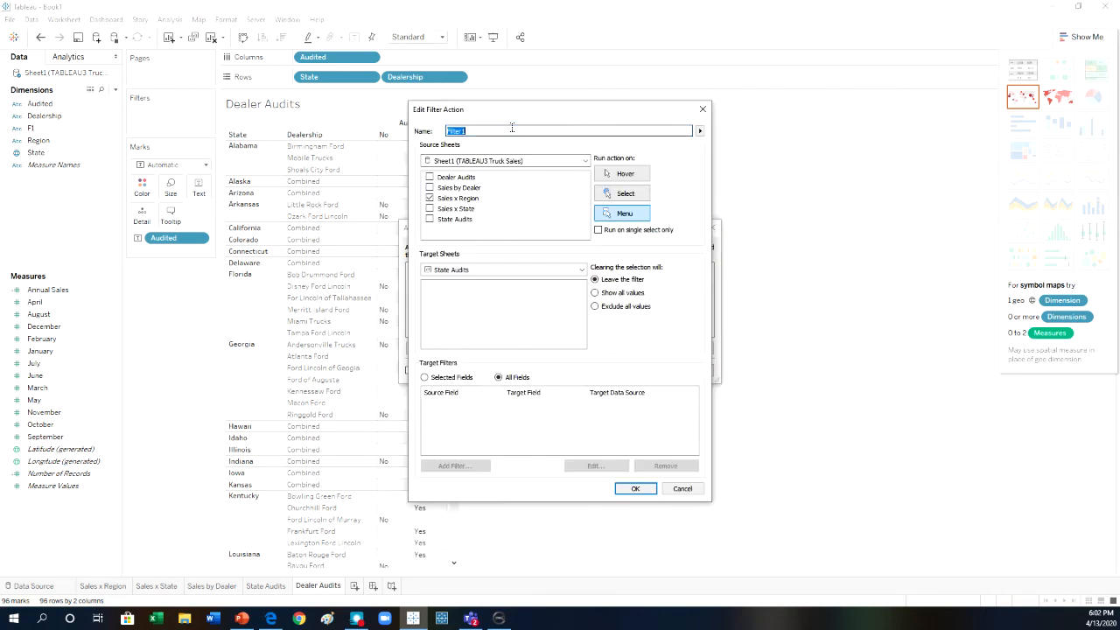
{"action": "type", "text": "State Audits"}
{"action": "key", "text": "Return"}
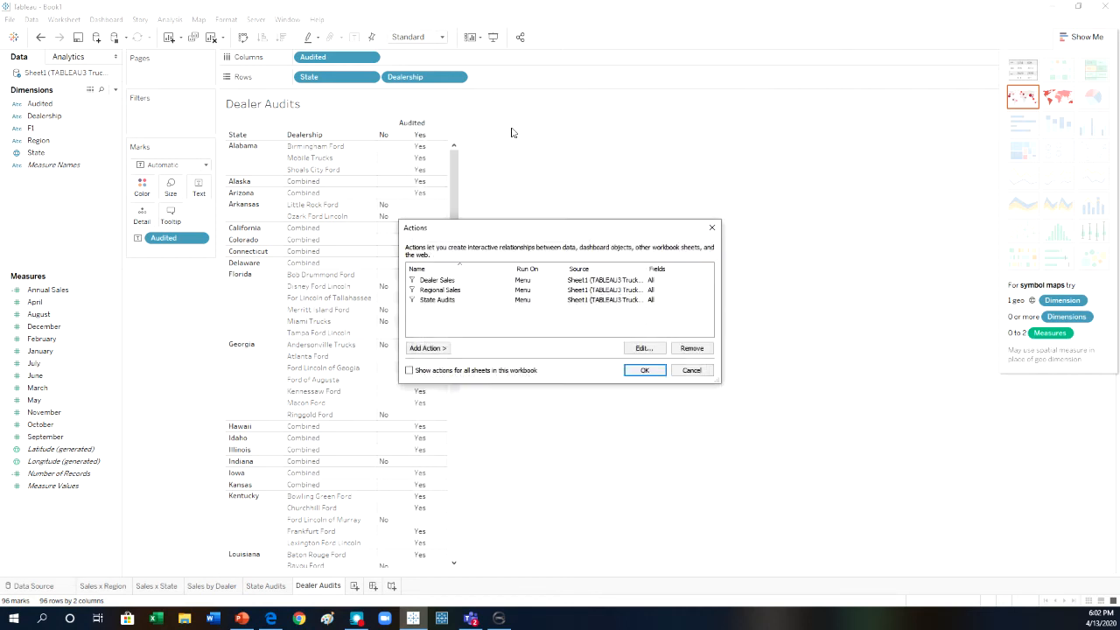
Add another filter action with only Sales by Dealer as the source sheet and Dealer Audits as the target sheet.
{"action": "left_click", "coordinate": [439, 350]}
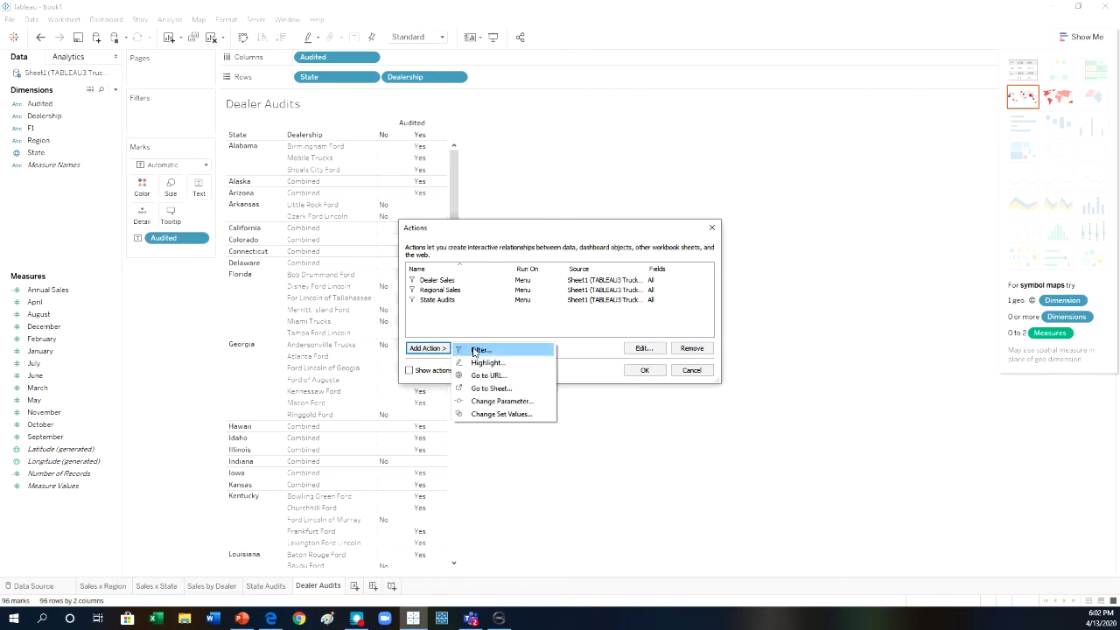
{"action": "left_click", "coordinate": [475, 351]}
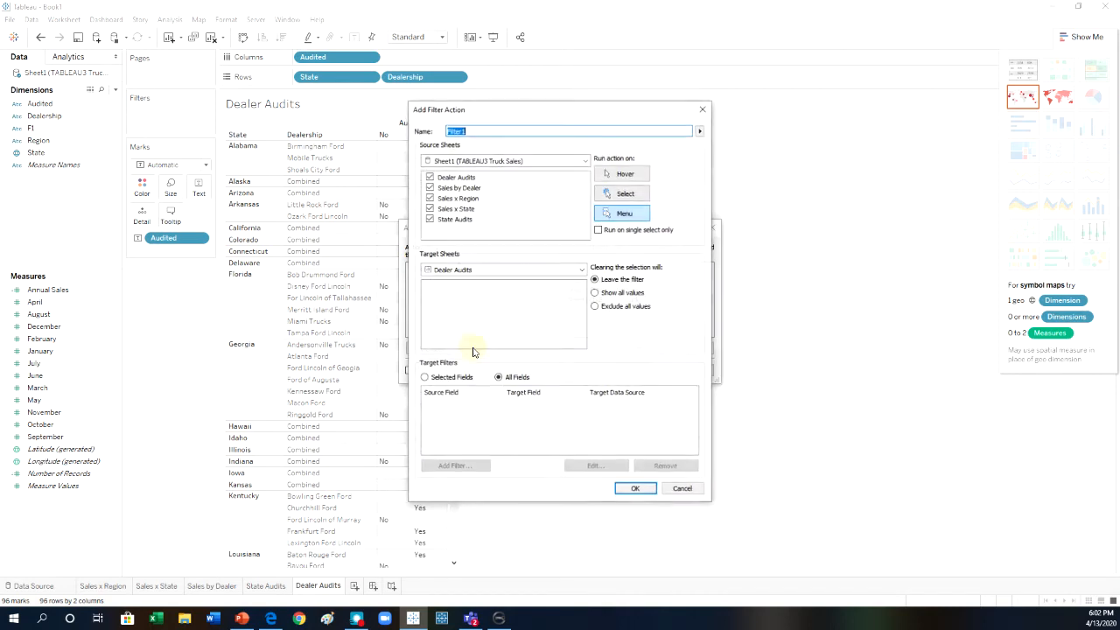
{"action": "left_click", "coordinate": [429, 197]}
{"action": "left_click", "coordinate": [429, 208]}
{"action": "left_click", "coordinate": [429, 219]}
{"action": "left_click", "coordinate": [429, 177]}
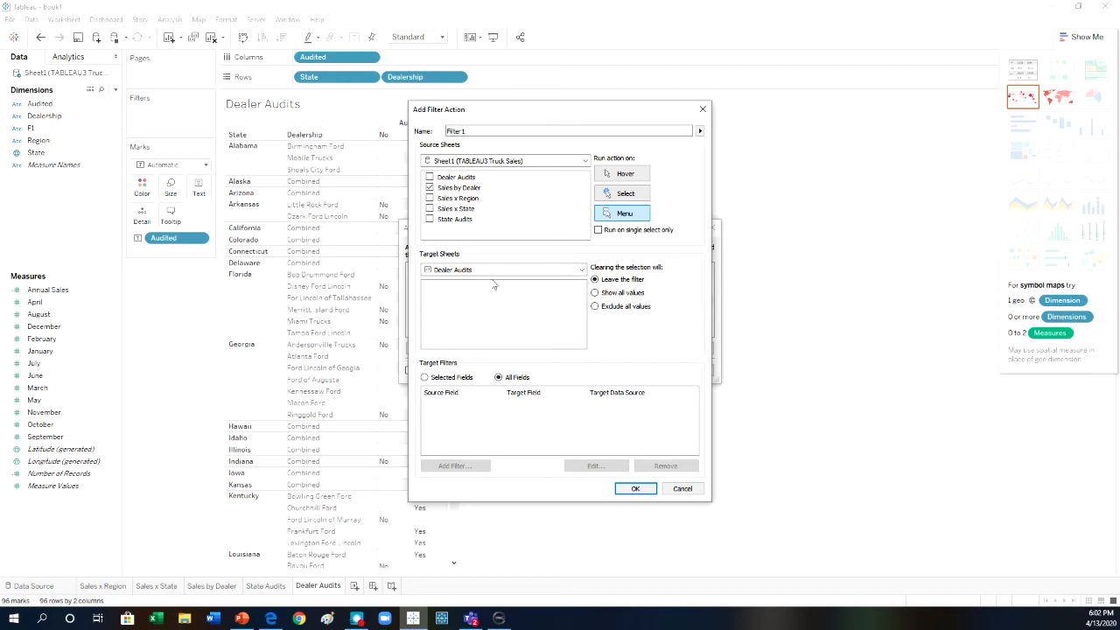
{"action": "left_click", "coordinate": [636, 489]}
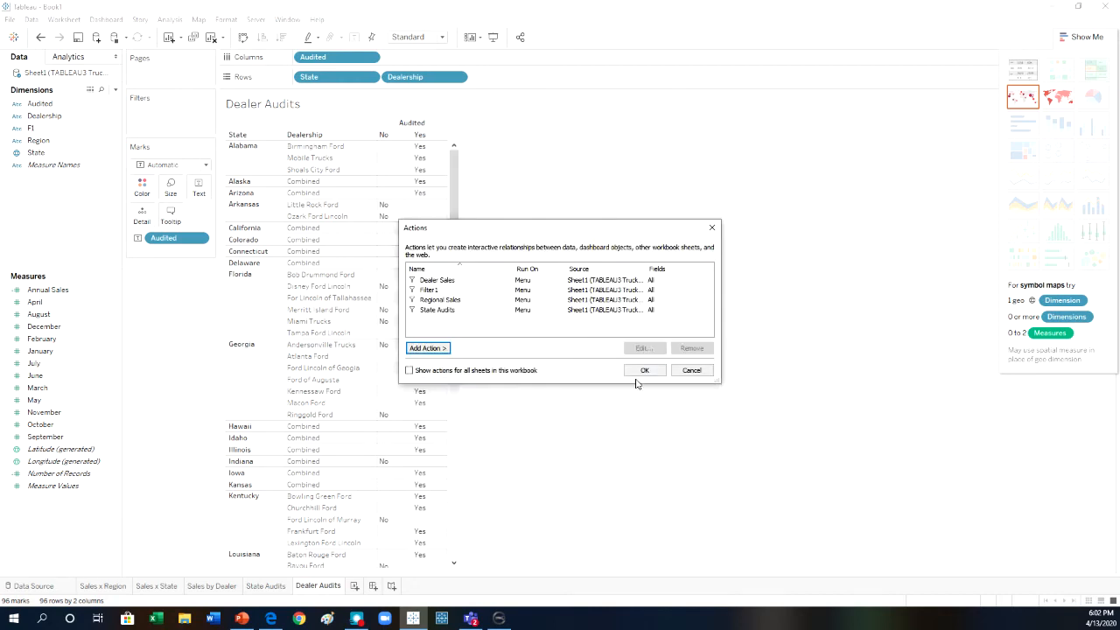
Rename the new Filter1 action as Dealer Audits and apply the workbook's action list.
{"action": "left_click", "coordinate": [429, 290]}
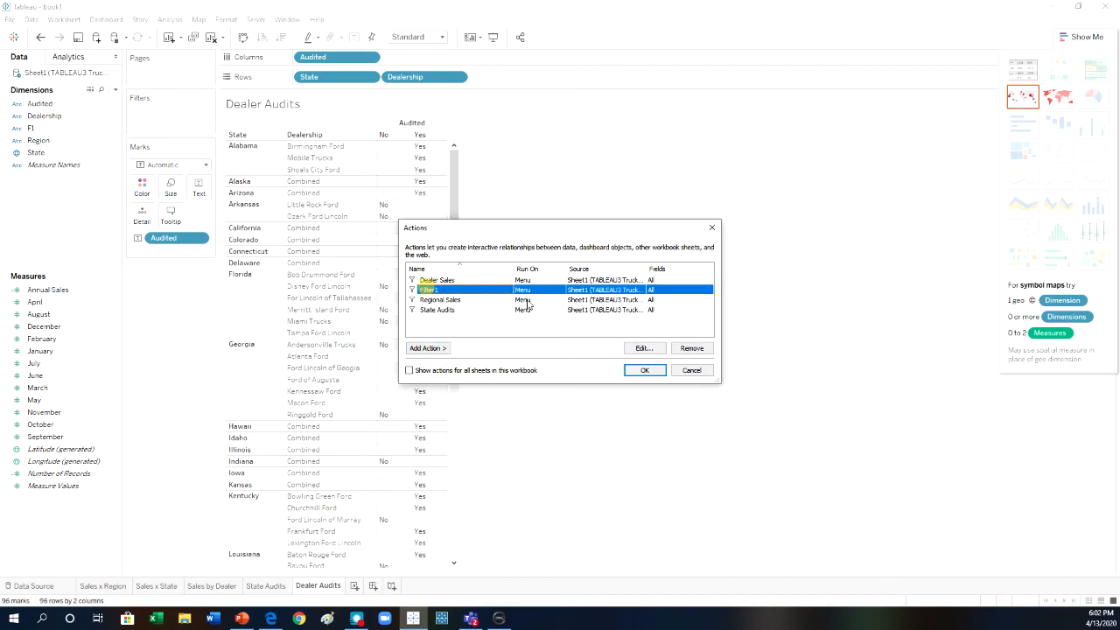
{"action": "left_click", "coordinate": [636, 347]}
{"action": "type", "text": "Dealer Audits"}
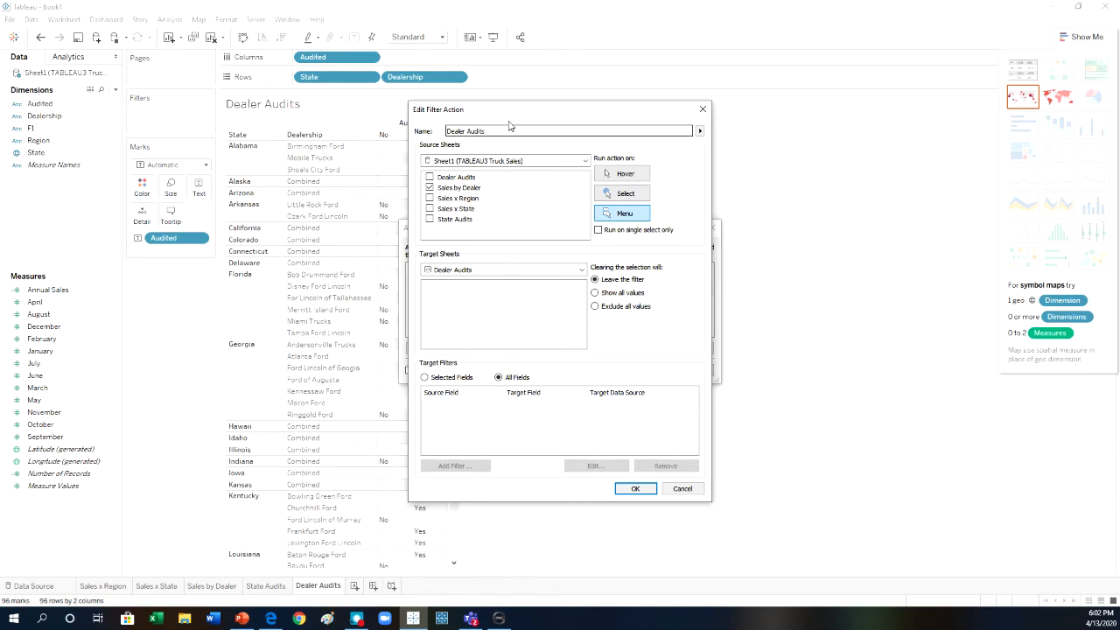
{"action": "left_click", "coordinate": [635, 488]}
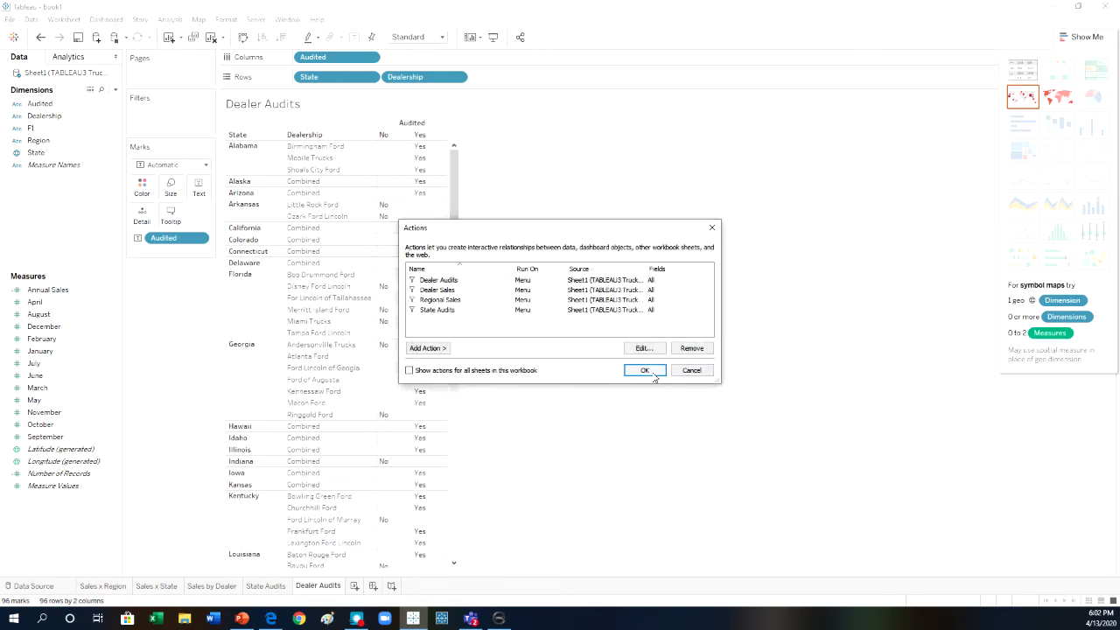
{"action": "left_click", "coordinate": [644, 370]}
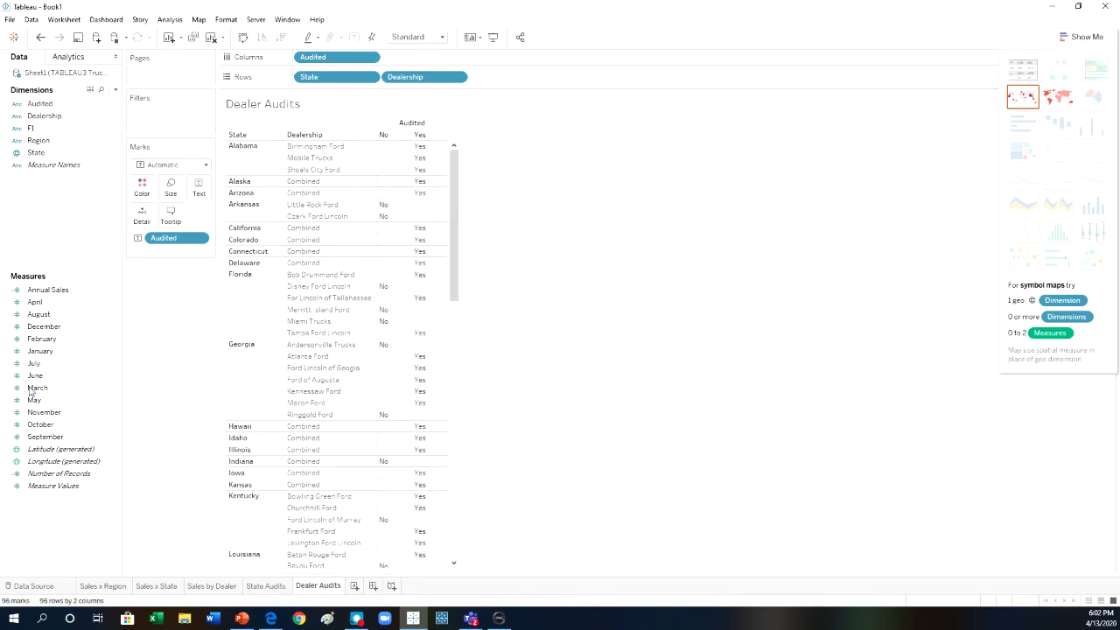
{"action": "key", "text": "alt+p"}
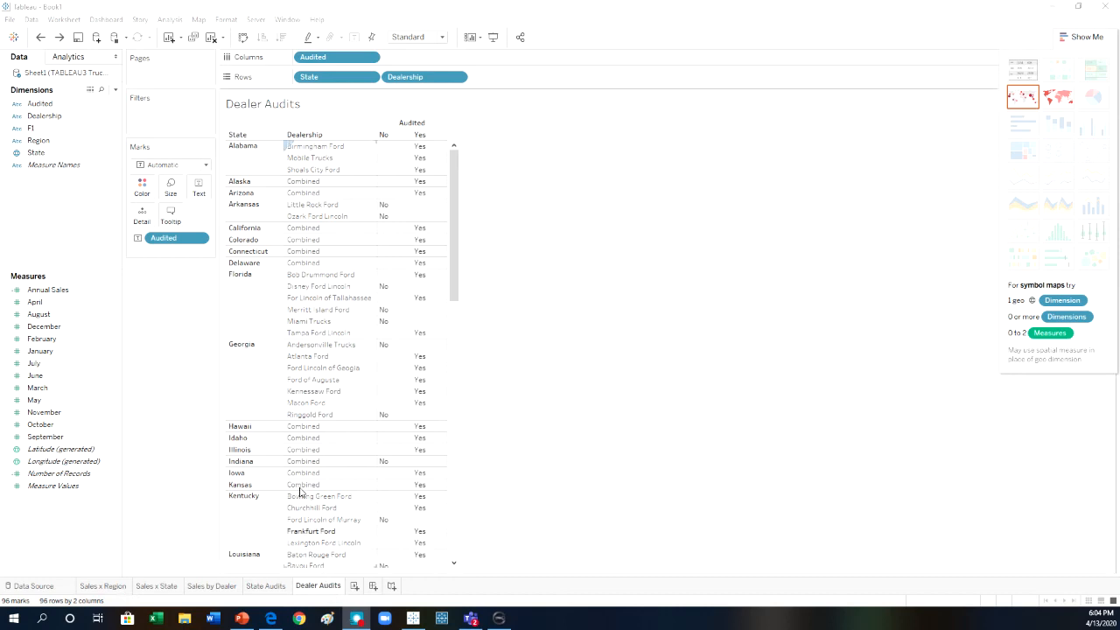
On Sales x Region, clear the selected bar and run the Regional Sales action for the West region.
{"action": "left_click", "coordinate": [119, 587]}
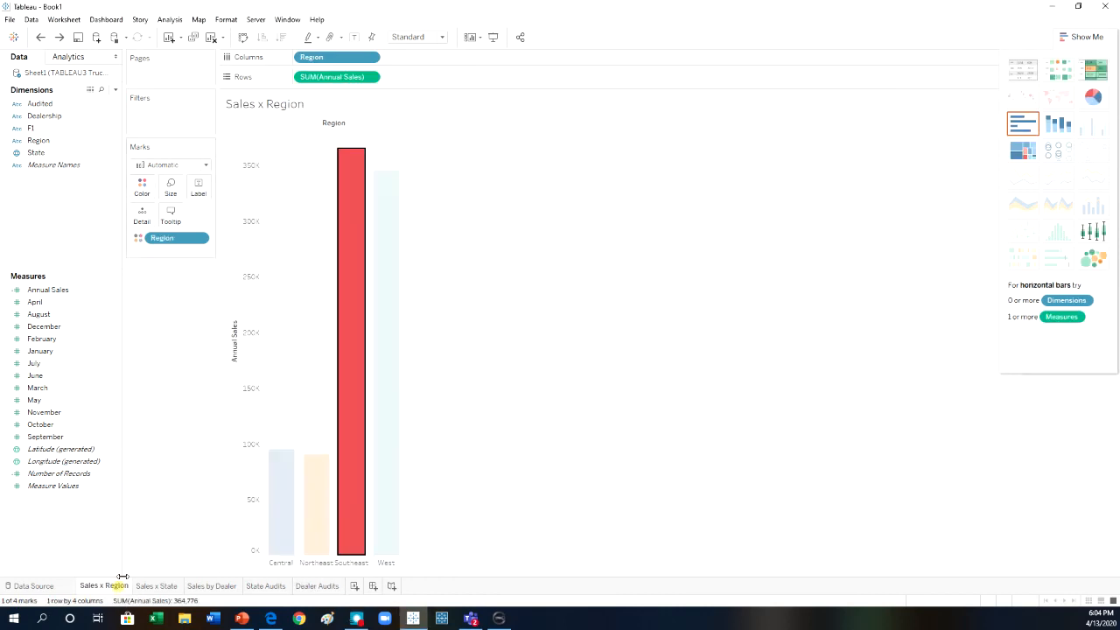
{"action": "left_click", "coordinate": [273, 432]}
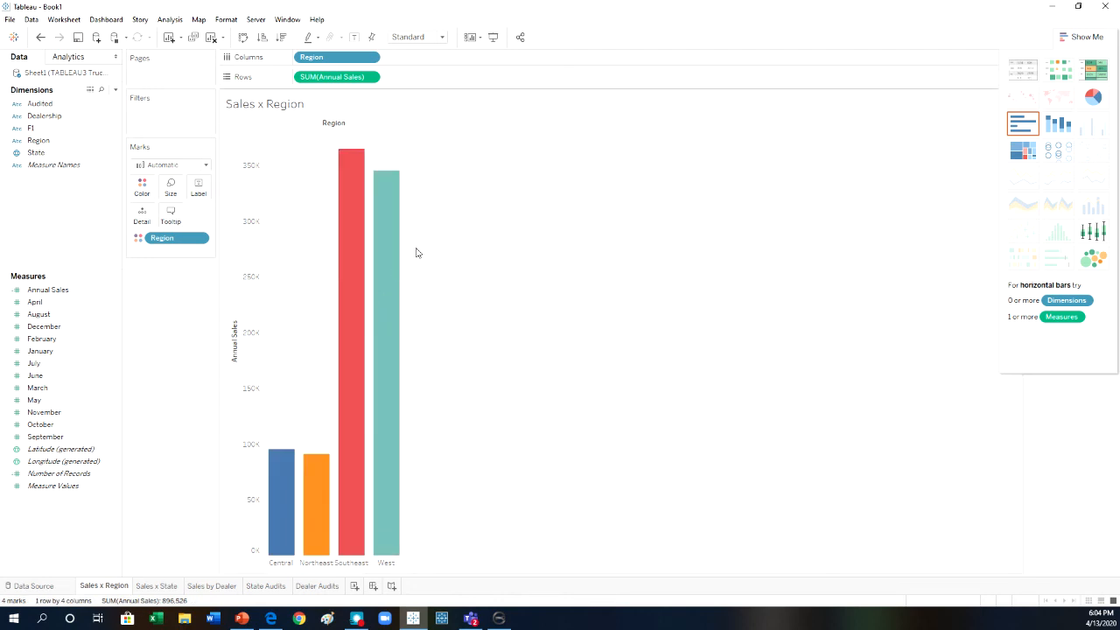
{"action": "mouse_move", "coordinate": [396, 398]}
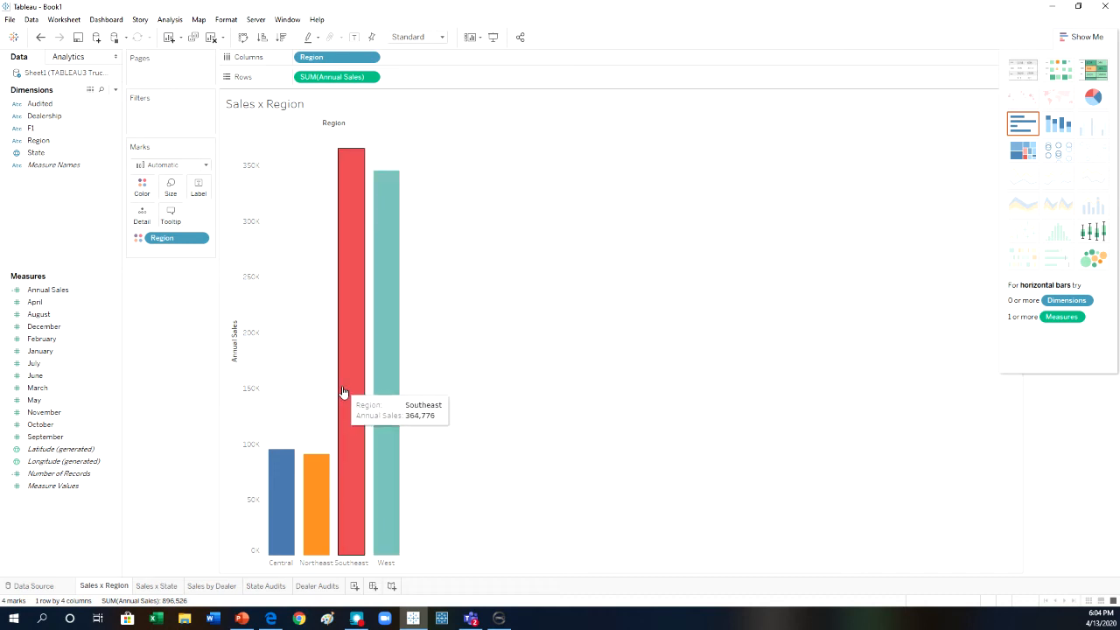
{"action": "left_click", "coordinate": [391, 379]}
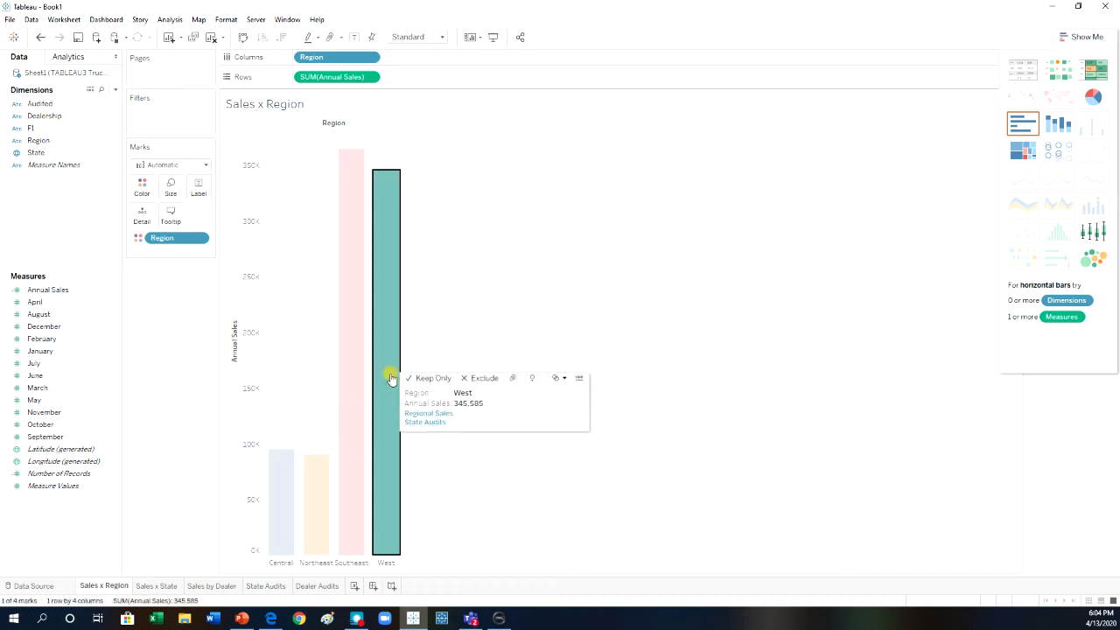
{"action": "left_click", "coordinate": [417, 416]}
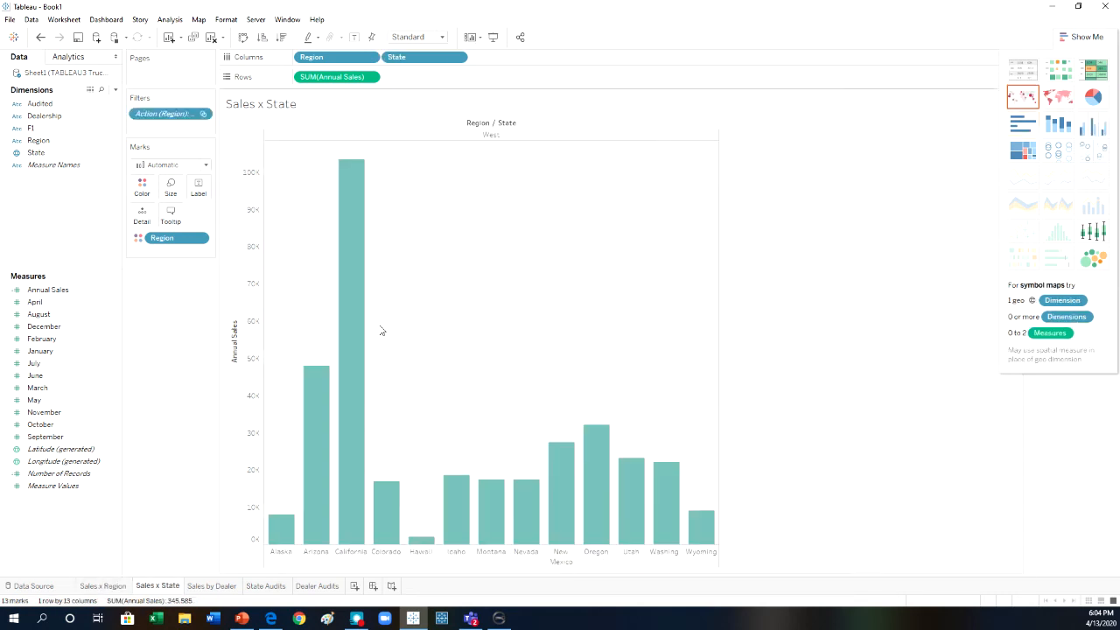
Return to Sales x Region and run the State Audits action for the West region.
{"action": "left_click", "coordinate": [105, 586]}
{"action": "left_click", "coordinate": [385, 387]}
{"action": "left_click", "coordinate": [385, 388]}
{"action": "left_click", "coordinate": [416, 430]}
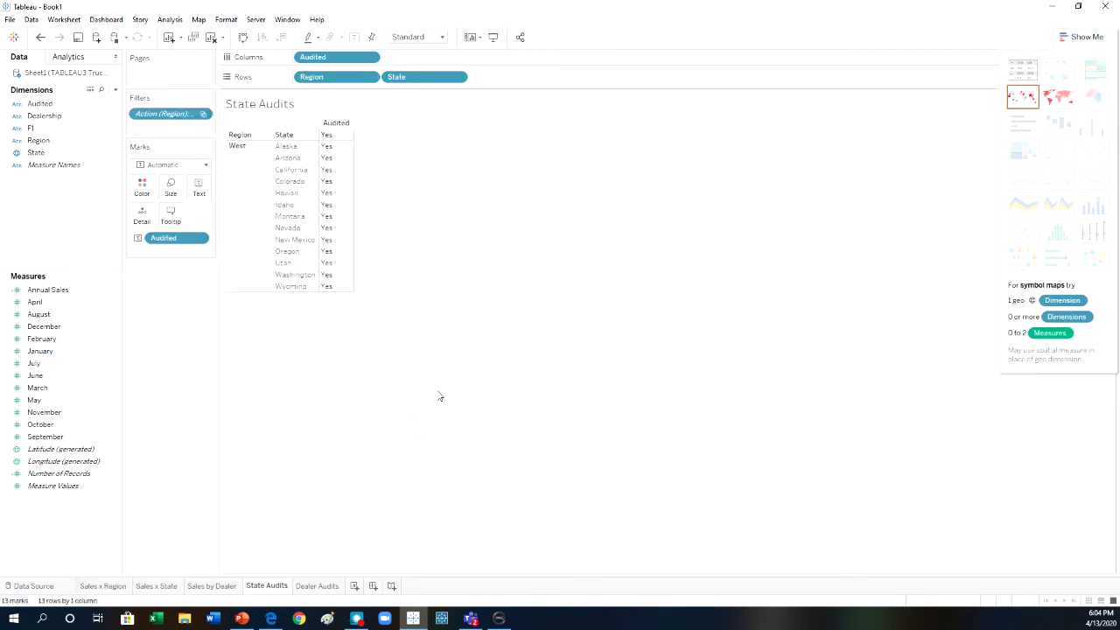
From Sales x Region, run the State Audits action for the Central region and examine which states have been audited.
{"action": "left_click", "coordinate": [102, 586]}
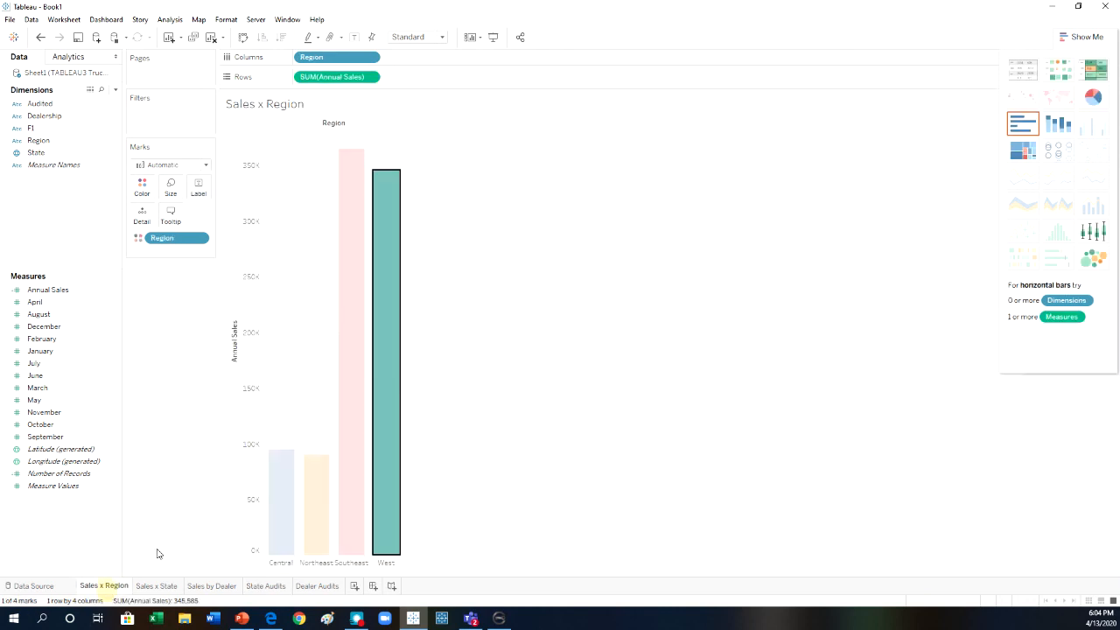
{"action": "left_click", "coordinate": [281, 488]}
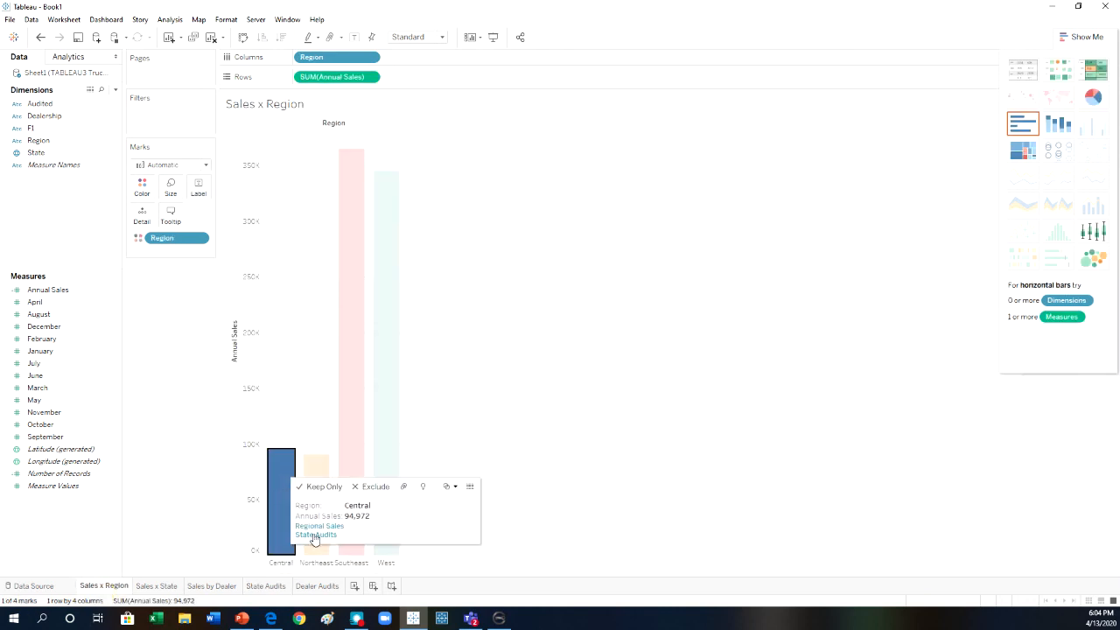
{"action": "left_click", "coordinate": [316, 535]}
{"action": "mouse_move", "coordinate": [348, 164]}
{"action": "mouse_move", "coordinate": [349, 251]}
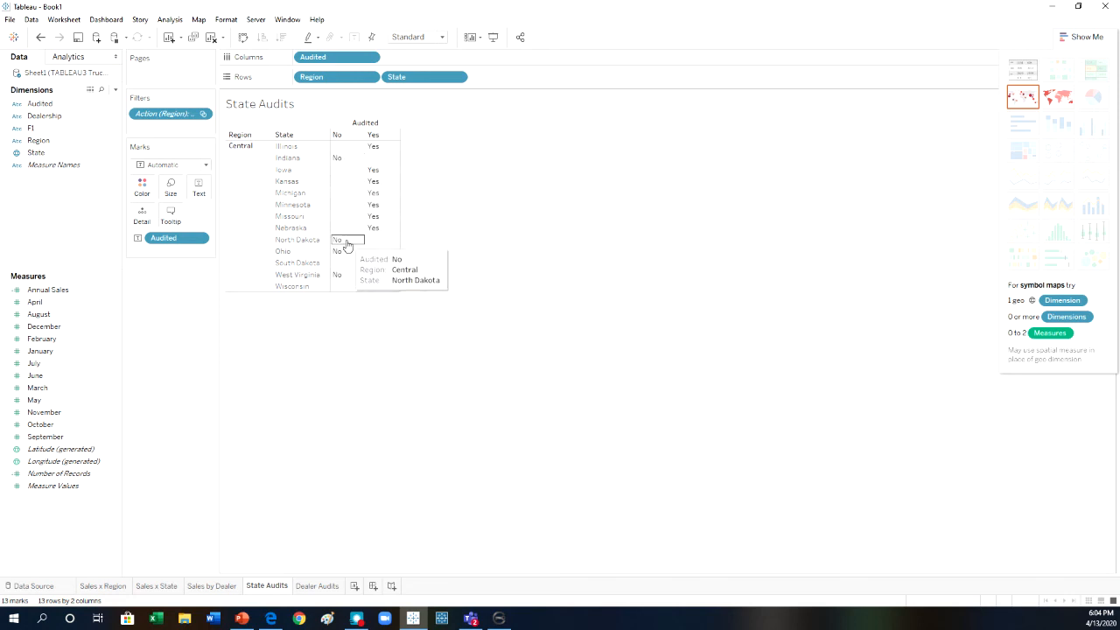
{"action": "mouse_move", "coordinate": [339, 279]}
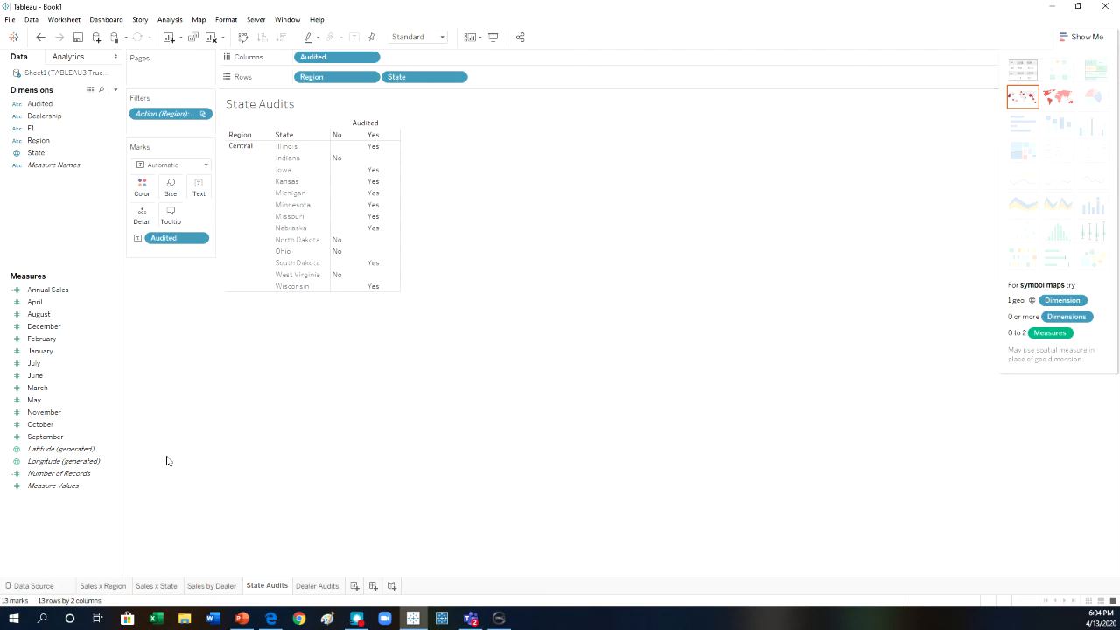
Back on Sales x Region, clear the selection and run the Regional Sales action for the Southeast region.
{"action": "left_click", "coordinate": [96, 587]}
{"action": "mouse_move", "coordinate": [362, 370]}
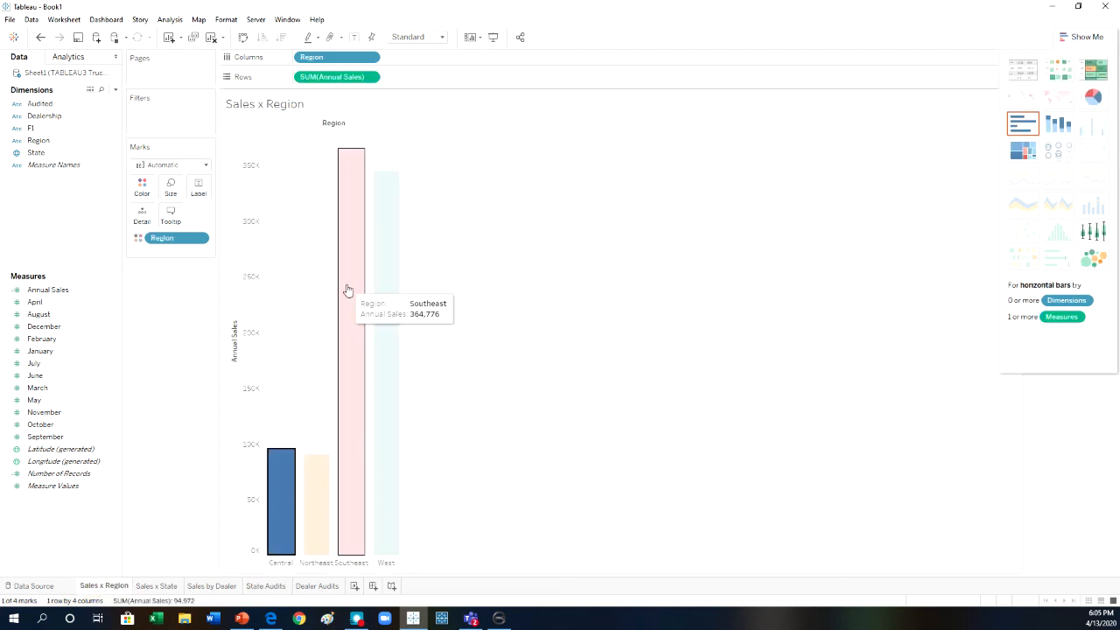
{"action": "key", "text": "Escape"}
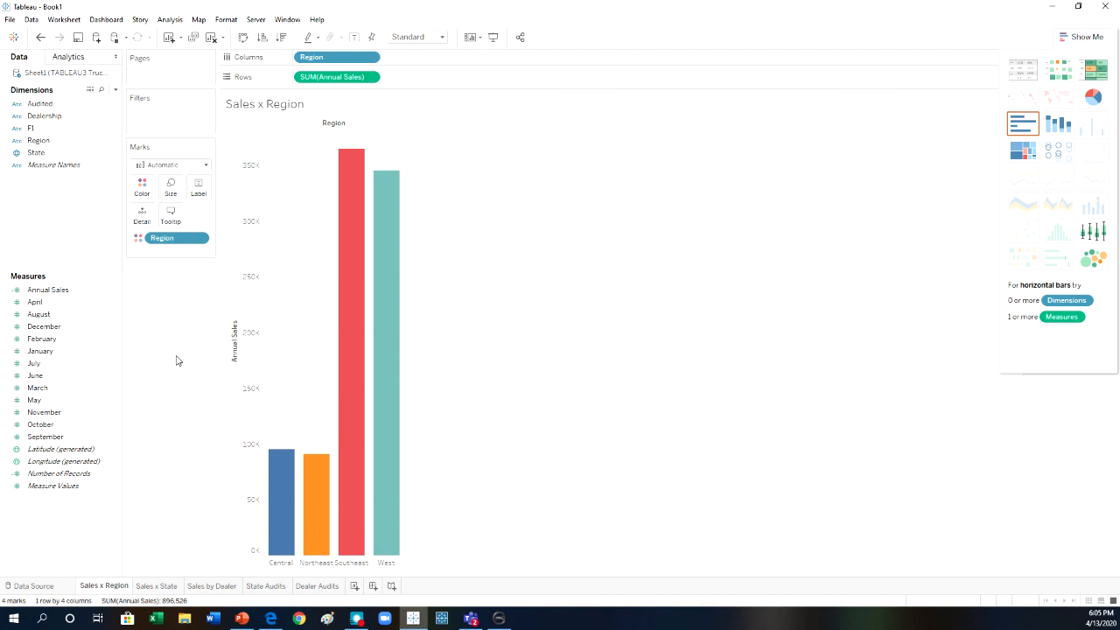
{"action": "left_click", "coordinate": [355, 242]}
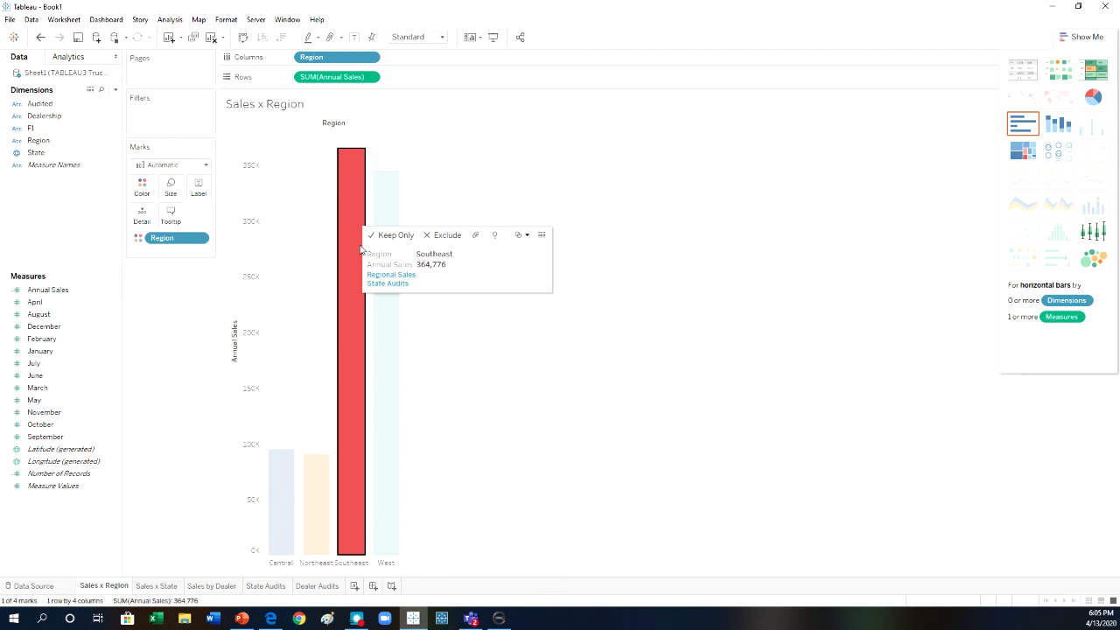
{"action": "left_click", "coordinate": [389, 273]}
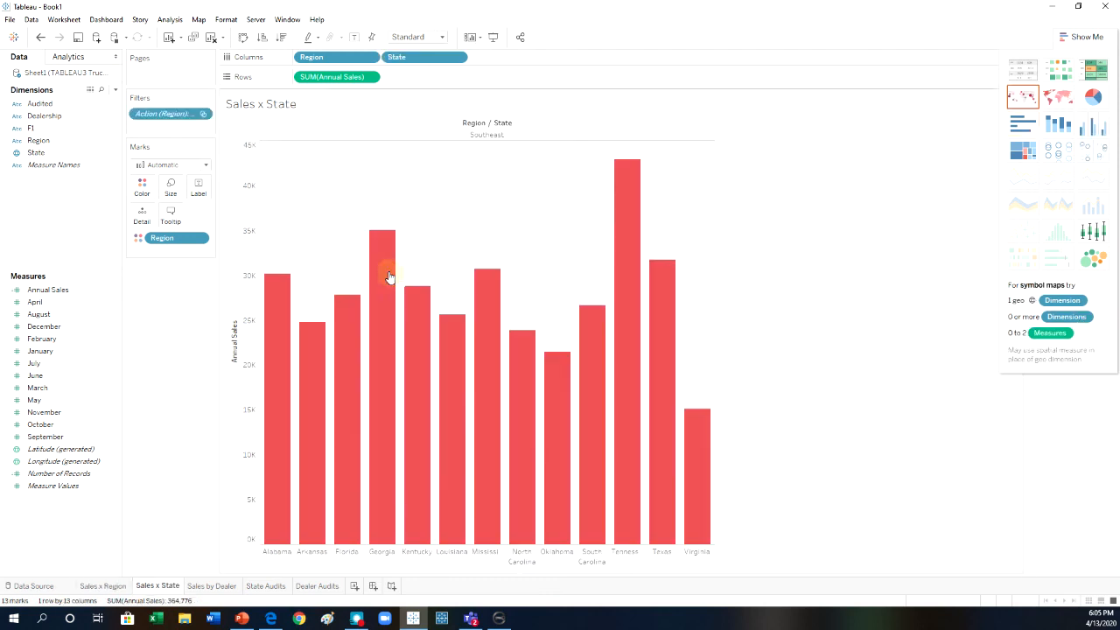
Run the Dealer Sales action for Texas from the Southeast state sales chart.
{"action": "mouse_move", "coordinate": [634, 364]}
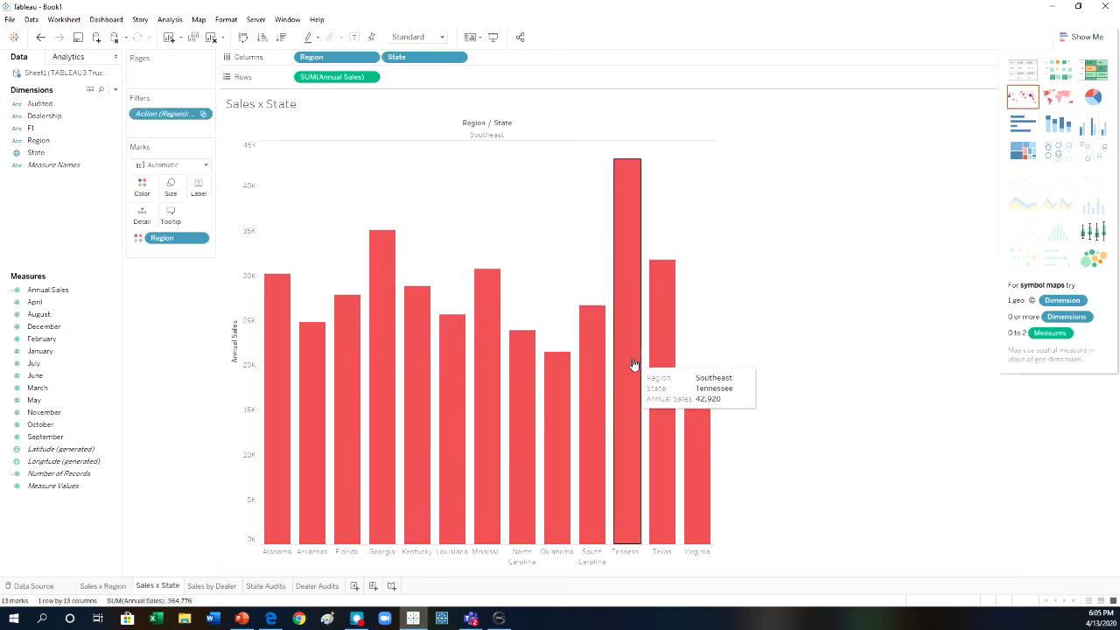
{"action": "mouse_move", "coordinate": [661, 347]}
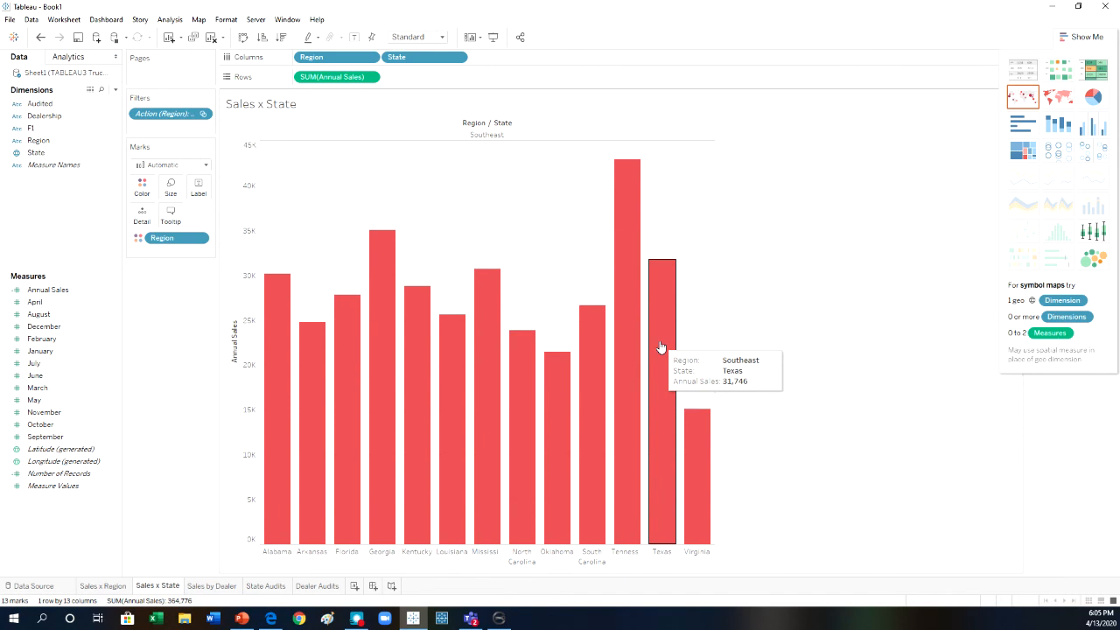
{"action": "left_click", "coordinate": [660, 347]}
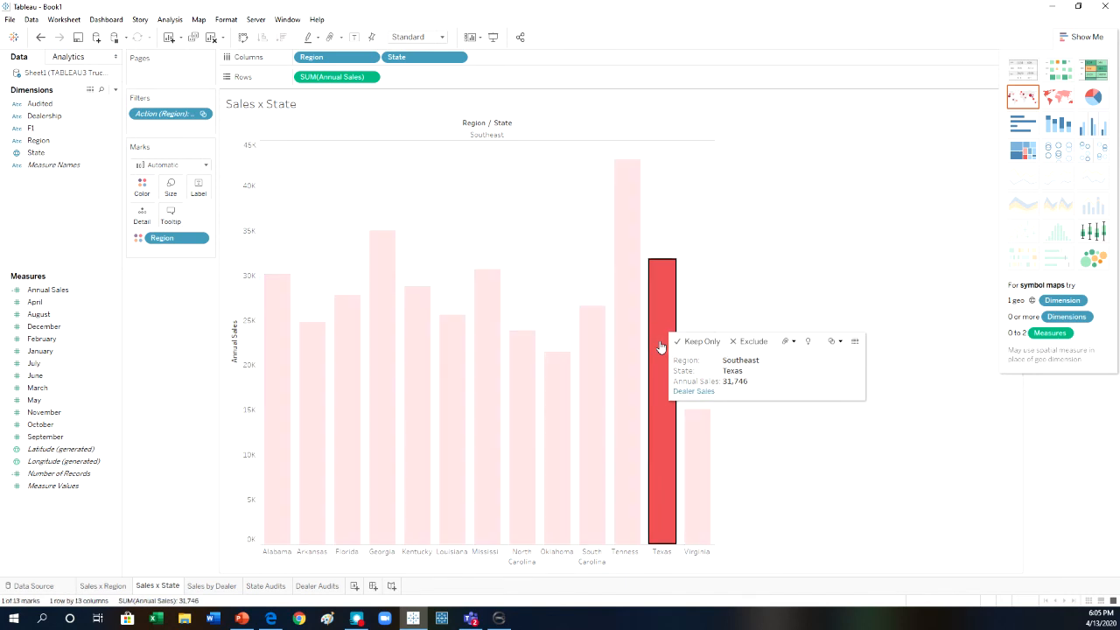
{"action": "left_click", "coordinate": [680, 393]}
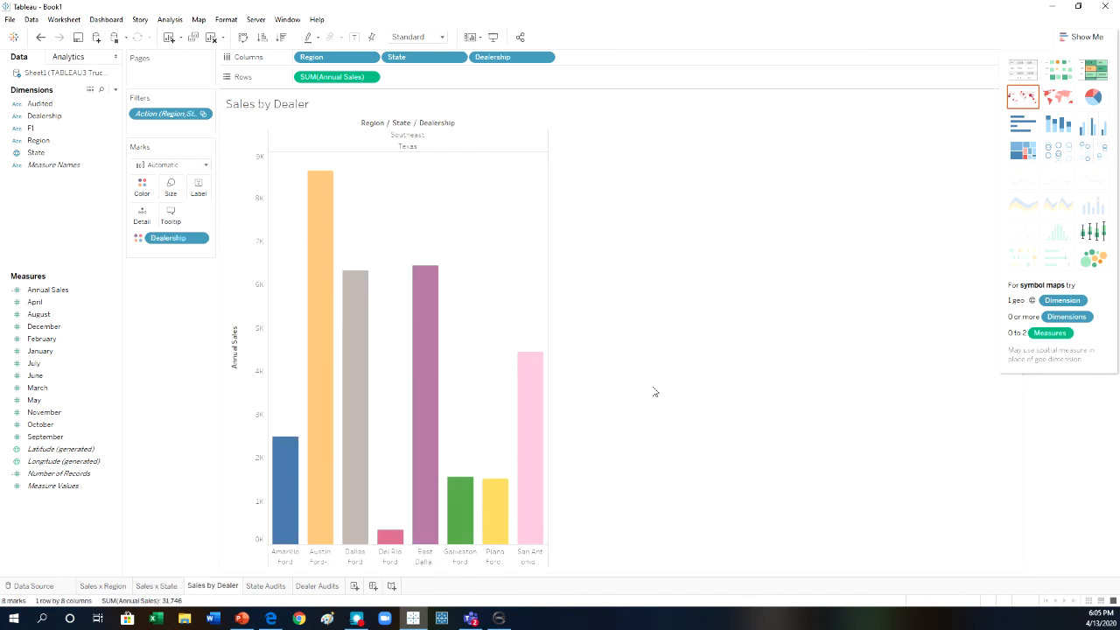
Check the Texas dealers' sales and run the Dealer Audits action for East Dallas Ford.
{"action": "mouse_move", "coordinate": [304, 380]}
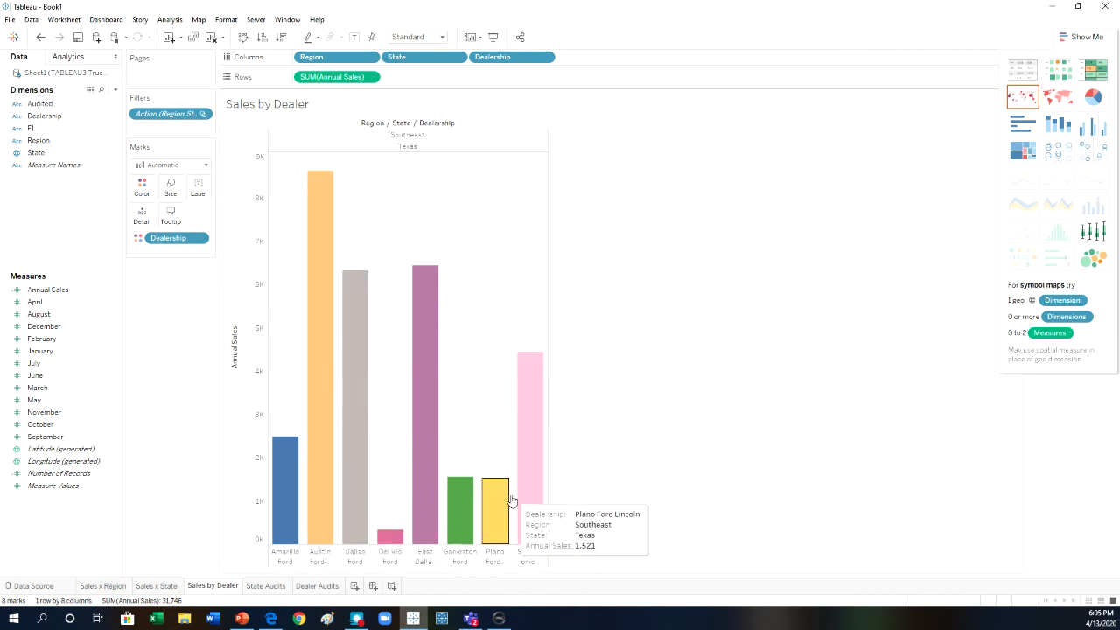
{"action": "mouse_move", "coordinate": [419, 344]}
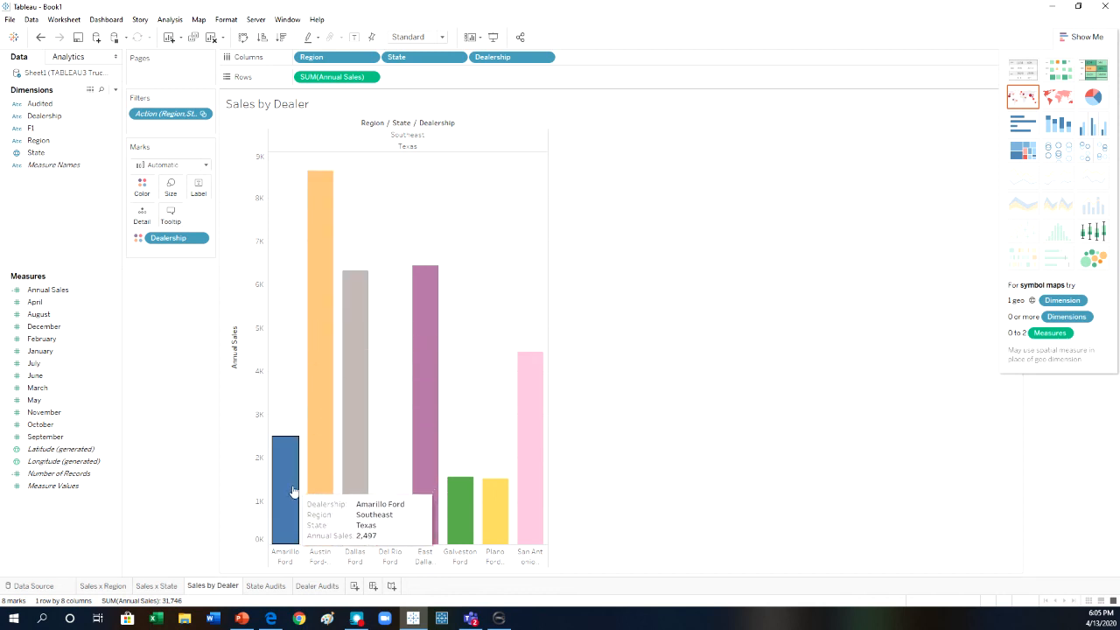
{"action": "left_click", "coordinate": [430, 443]}
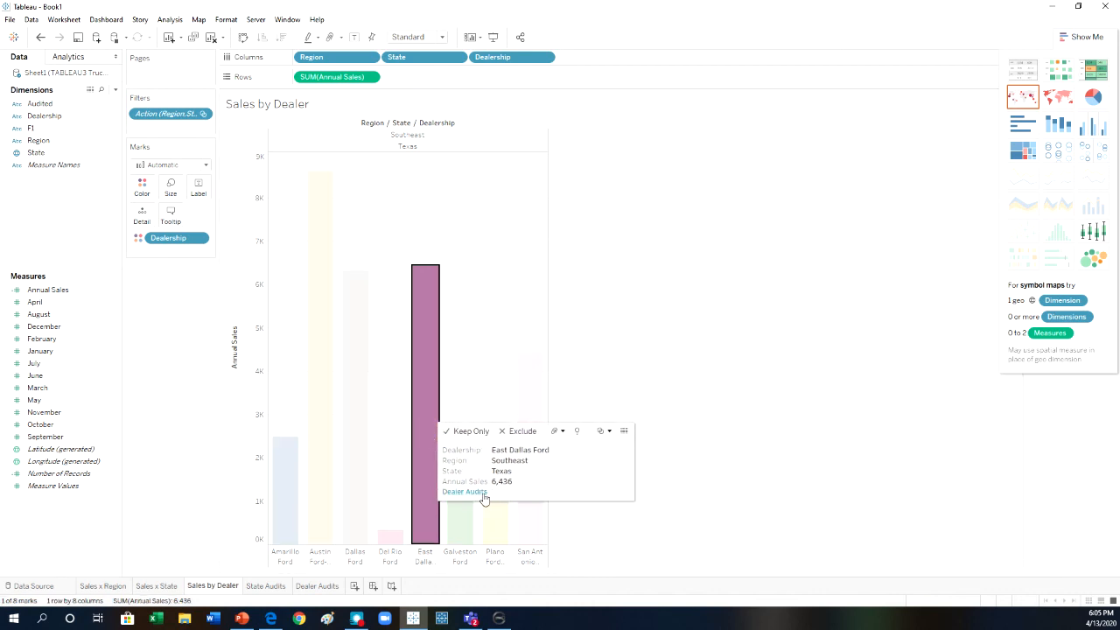
{"action": "left_click", "coordinate": [464, 492]}
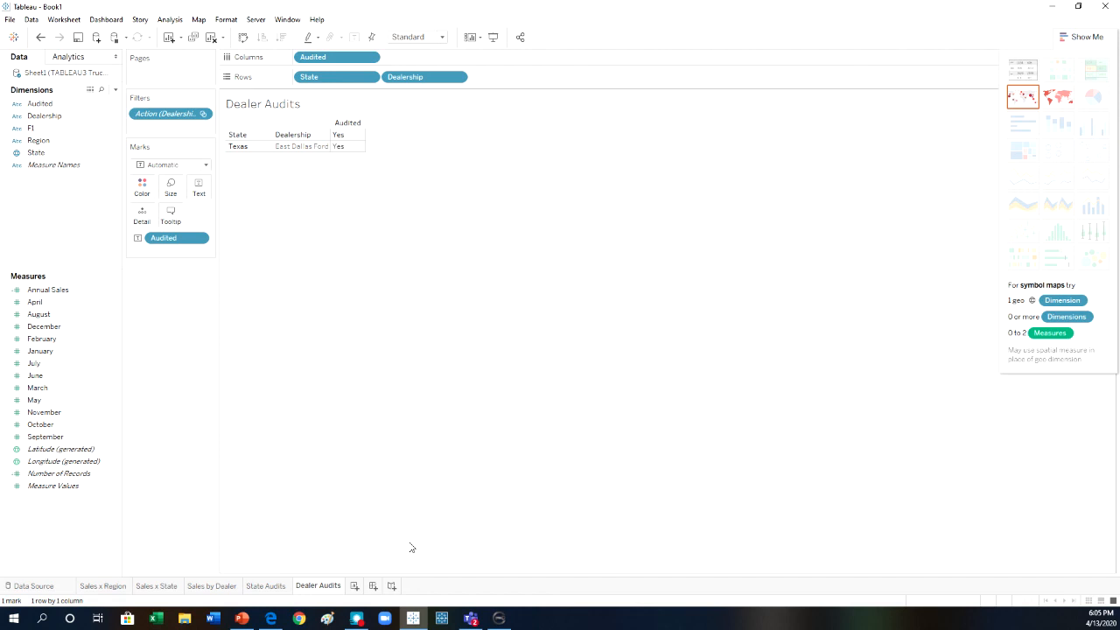
Return to Sales x Region, review the actions offered for the Southeast bar, and clear the selection.
{"action": "left_click", "coordinate": [111, 587]}
{"action": "left_click", "coordinate": [360, 439]}
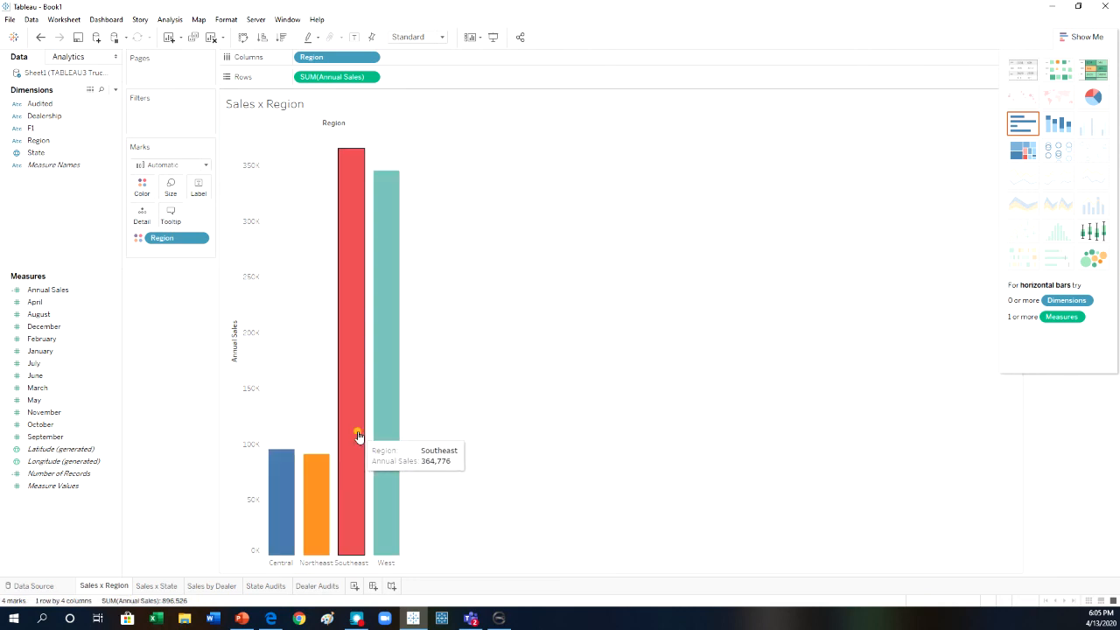
{"action": "left_click", "coordinate": [359, 438]}
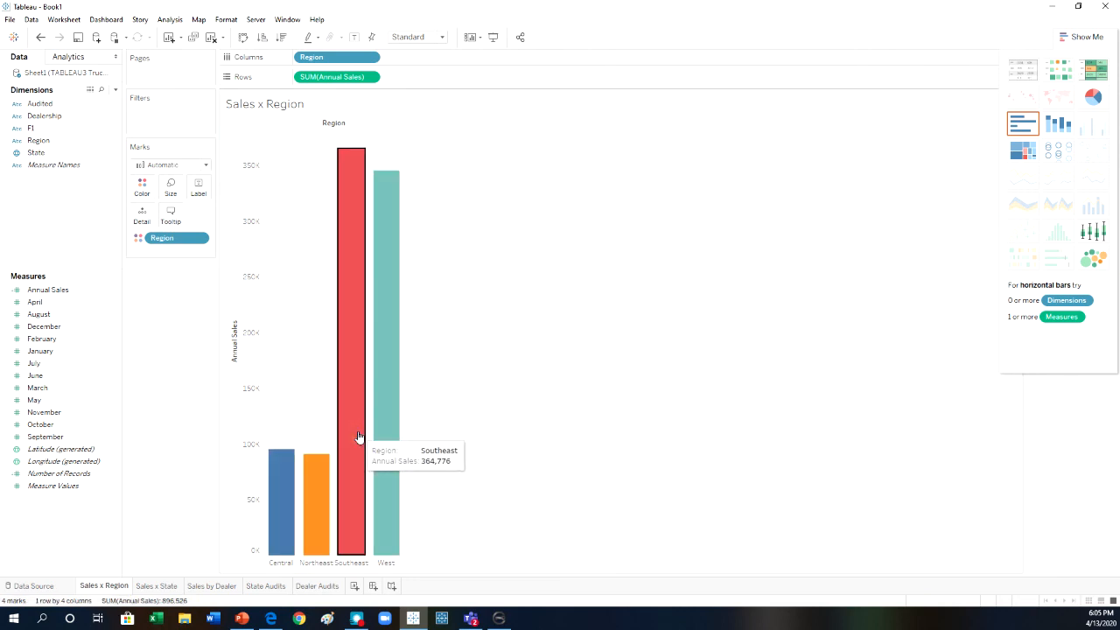
{"action": "left_click", "coordinate": [355, 482]}
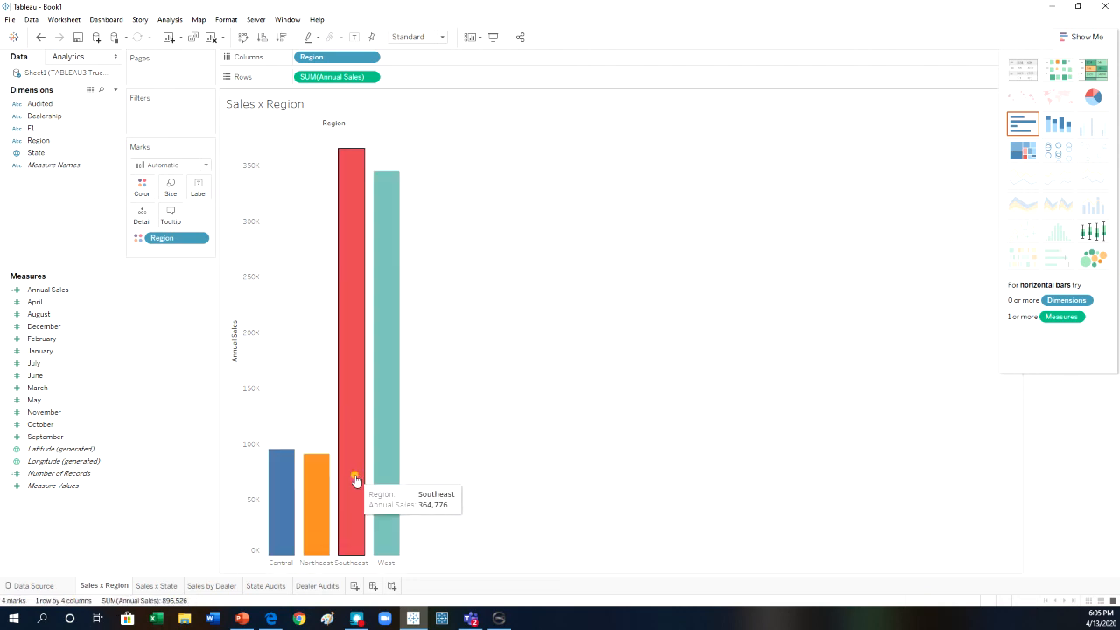
{"action": "left_click", "coordinate": [356, 482]}
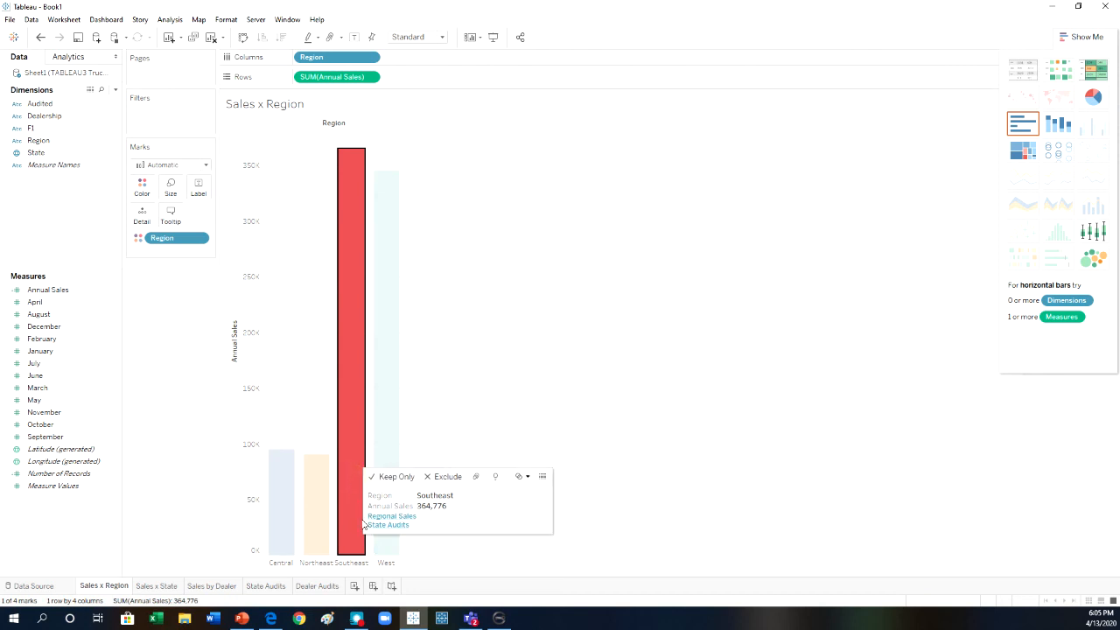
{"action": "mouse_move", "coordinate": [354, 511]}
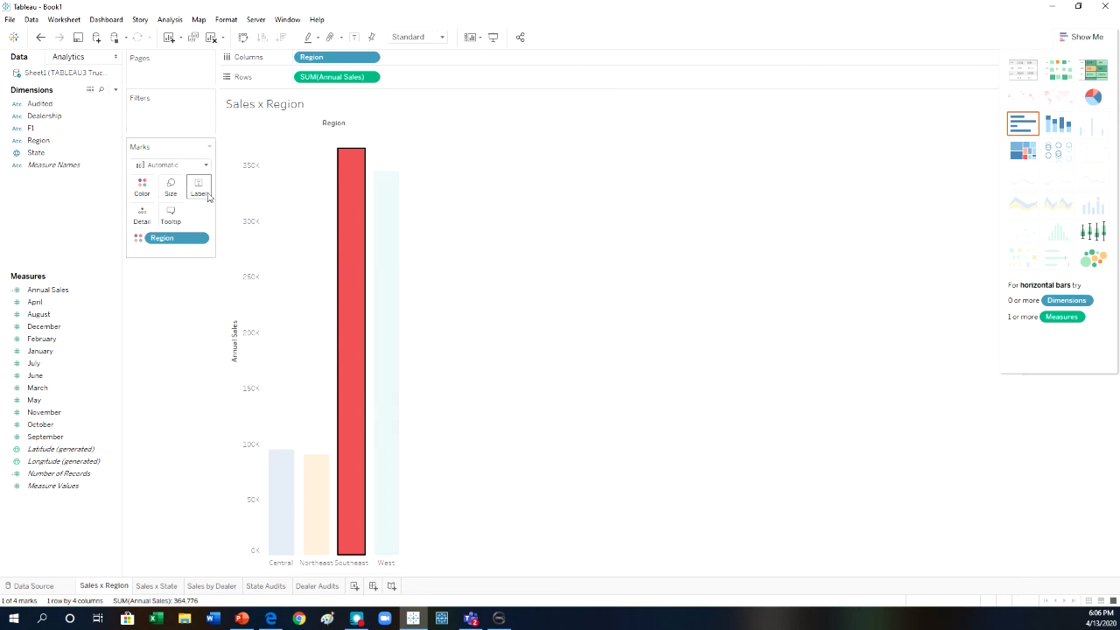
{"action": "left_click", "coordinate": [172, 354]}
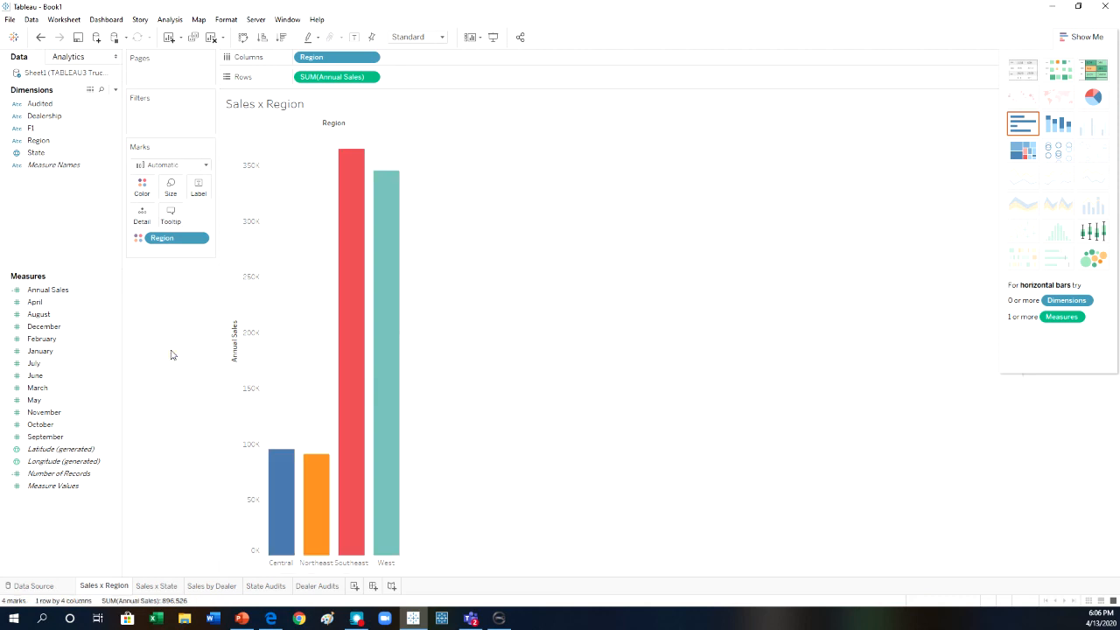